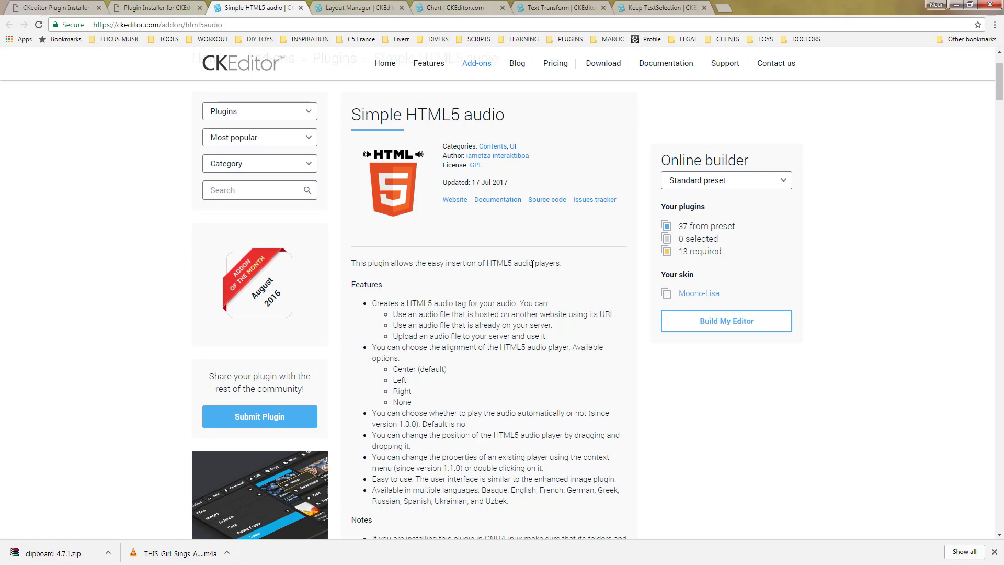
Step: Download the Simple HTML5 audio plugin archive html5audio_1.4.0.zip to the desktop and close its add-on page
scroll(532, 264, down, 1)
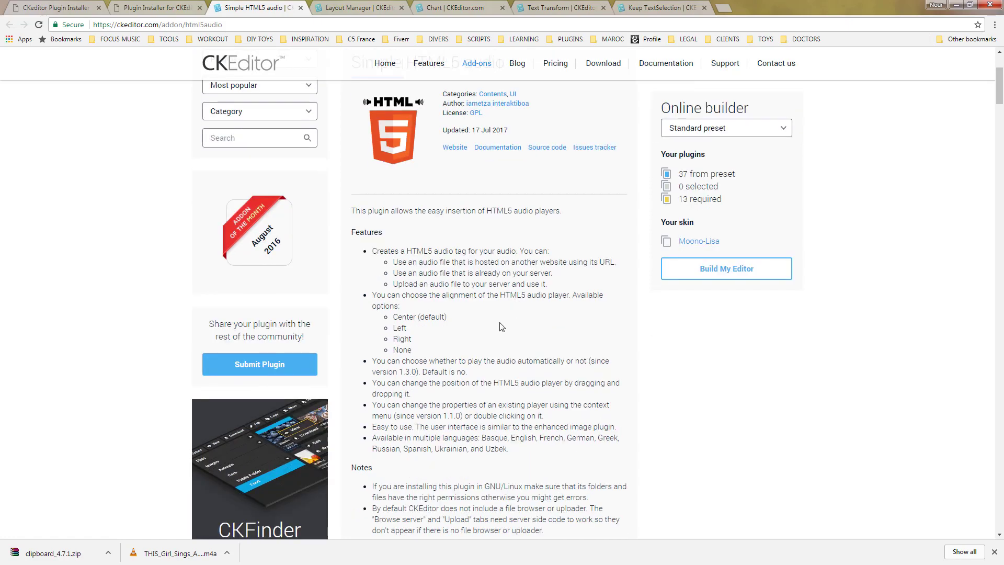
scroll(501, 327, down, 9)
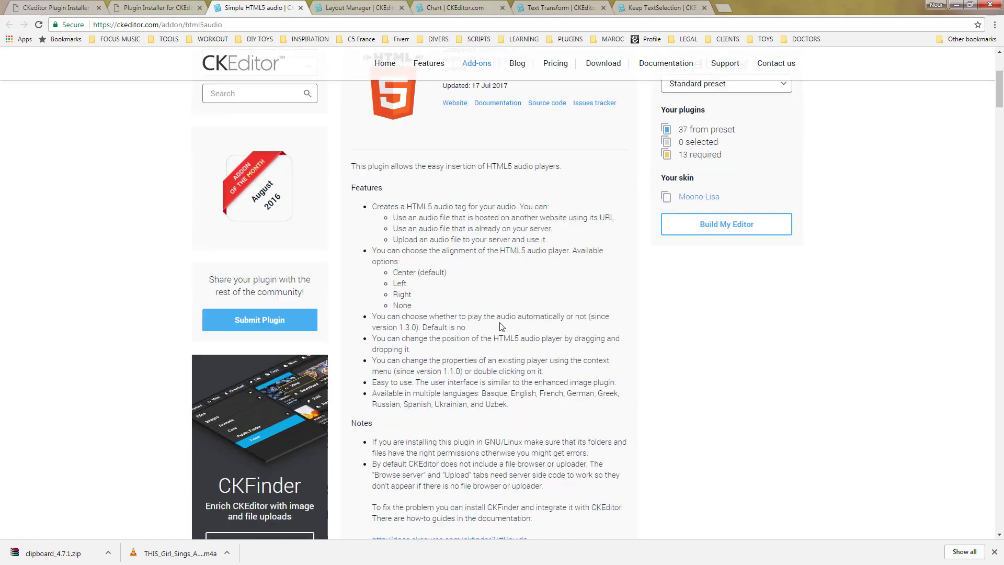
scroll(501, 323, down, 8)
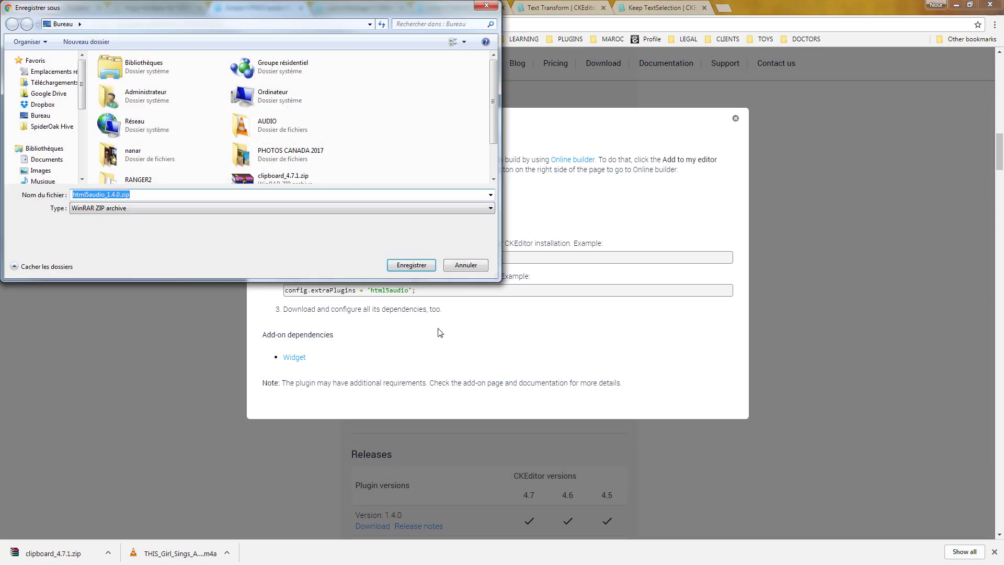
click(409, 264)
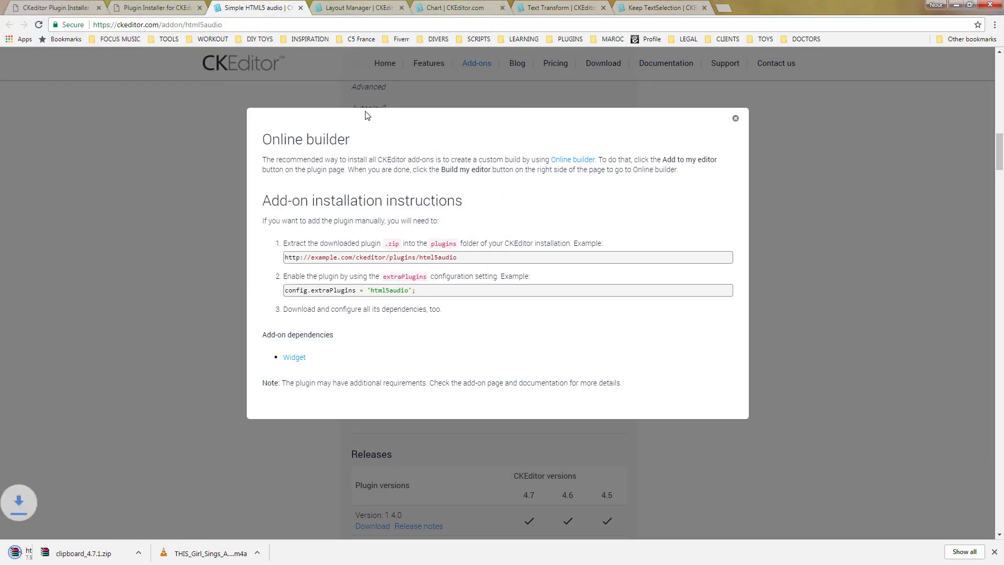
click(301, 7)
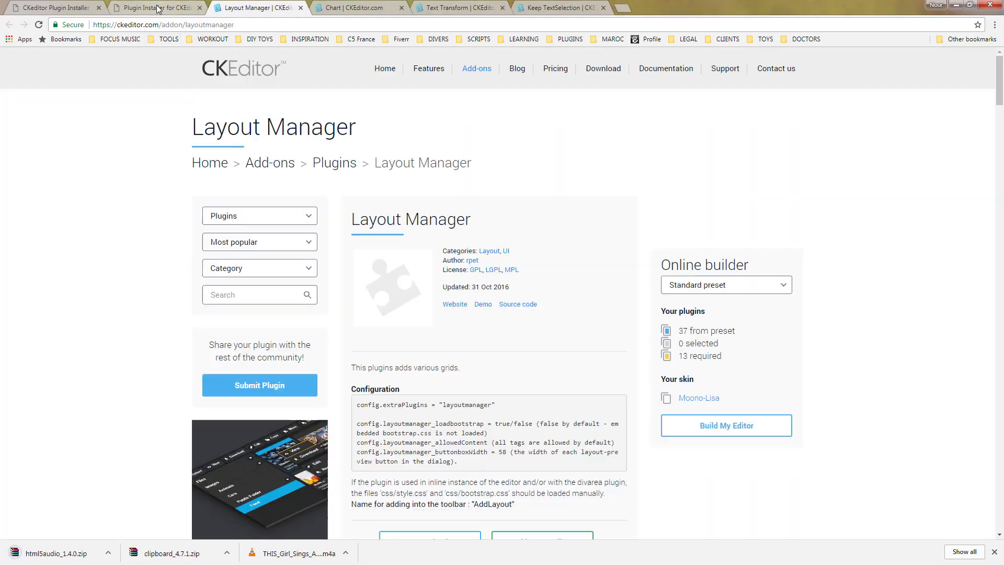
Step: Start a new plugin entry in the Plugin Installer for CKEditor and upload html5audio_1.4.0.zip from the desktop
click(159, 8)
click(781, 104)
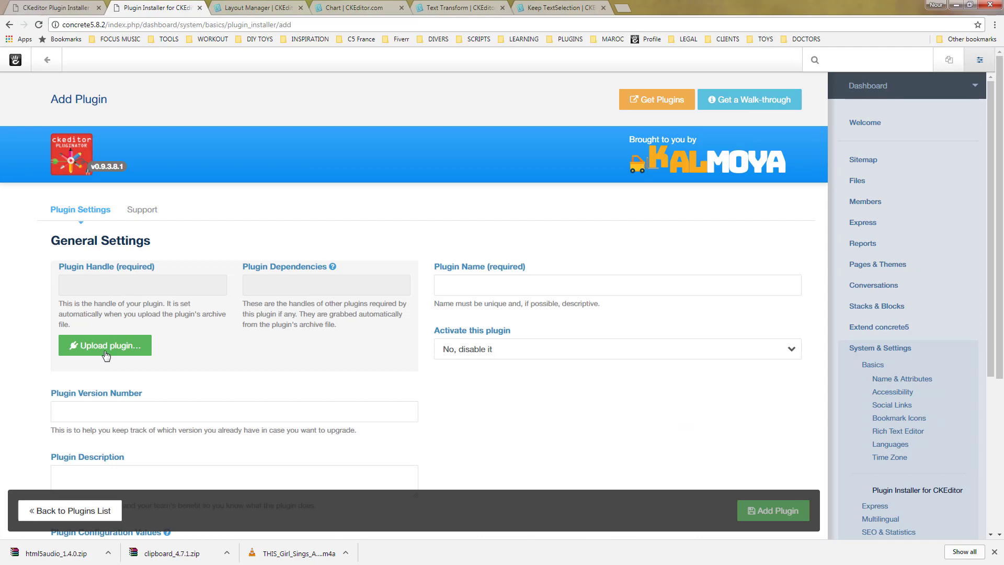
click(106, 351)
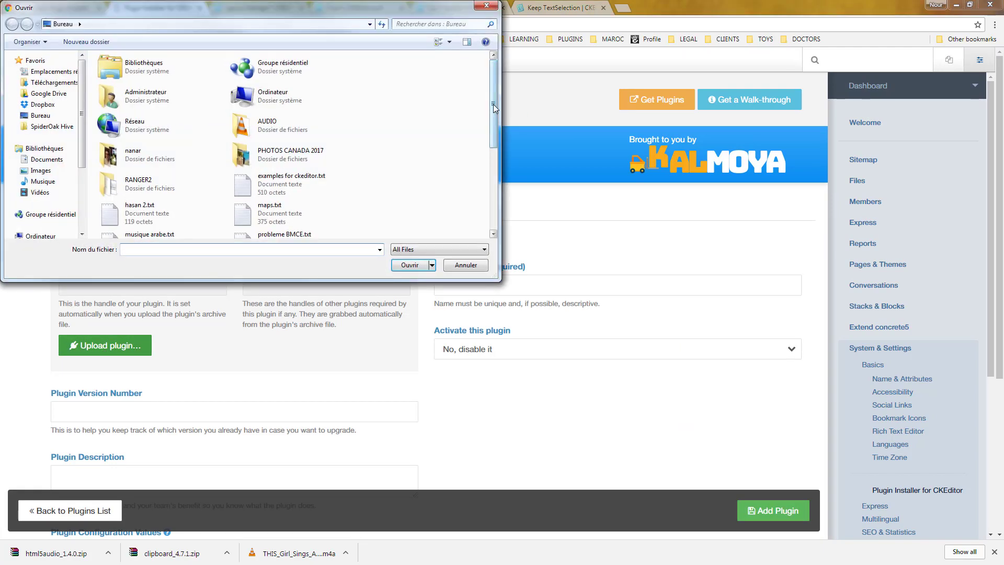
drag(496, 107, 491, 212)
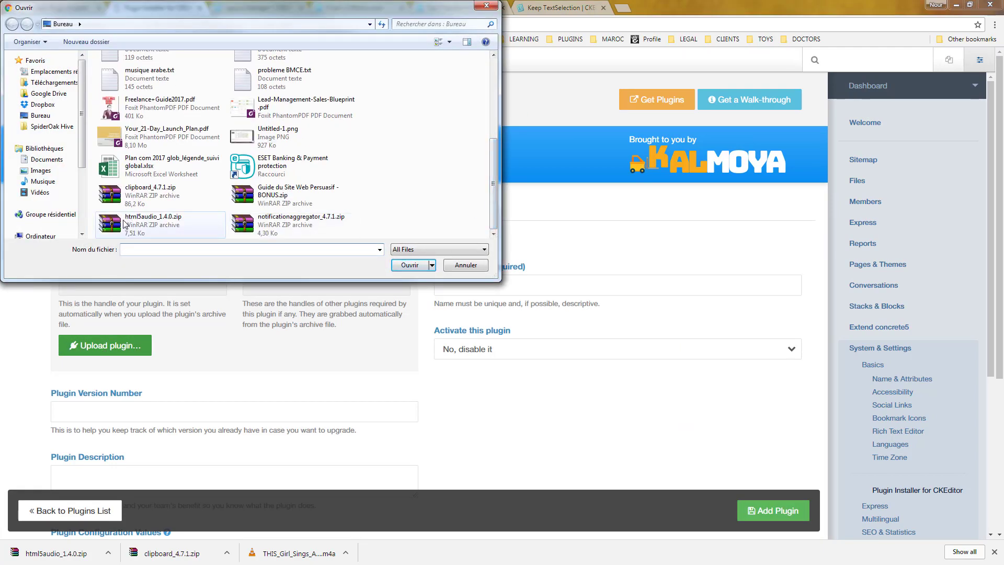
double_click(153, 221)
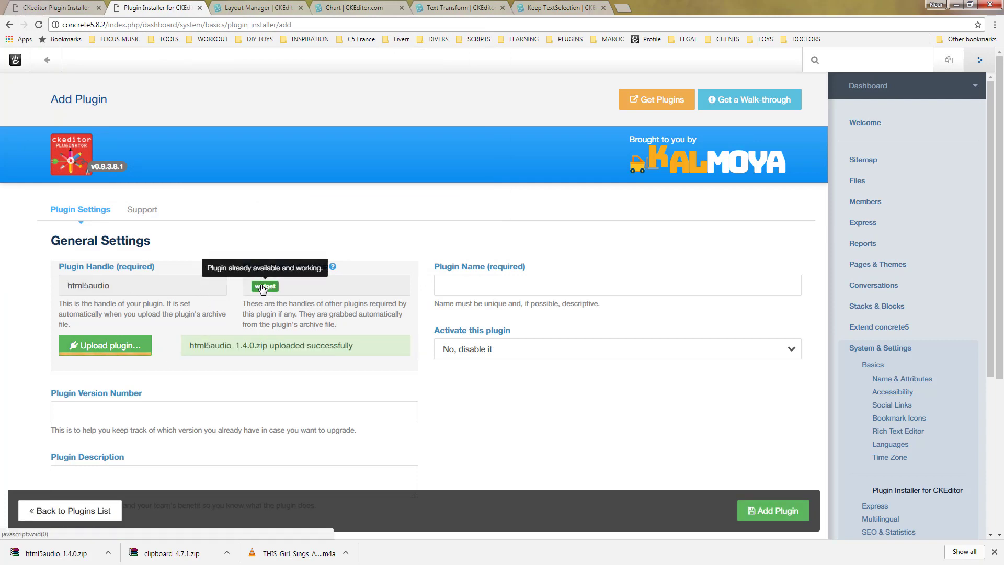
Step: Name the plugin "Simple HTML5 Audio"
click(474, 288)
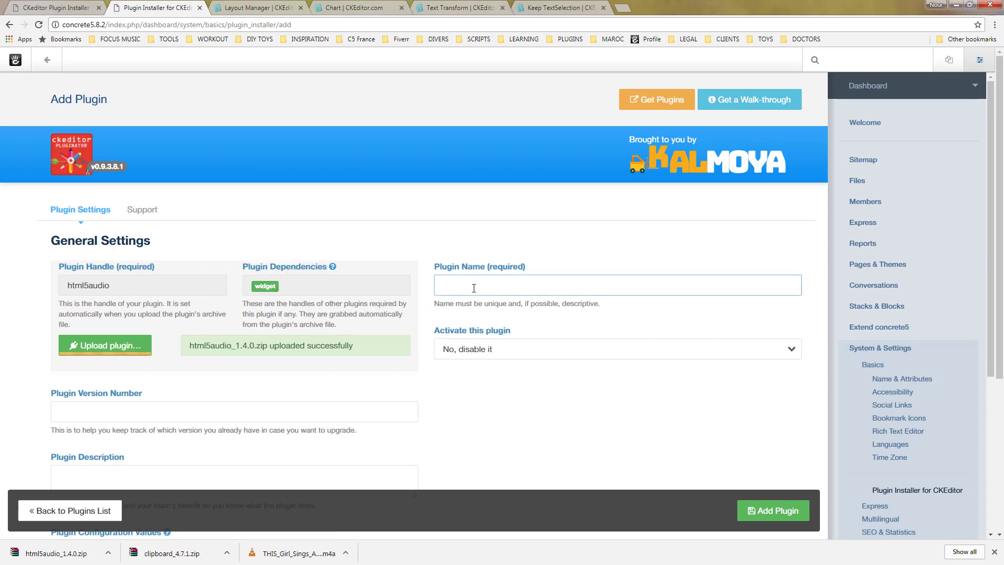
text(HTML)
text(5)
key(Home)
text(Simple HTML5)
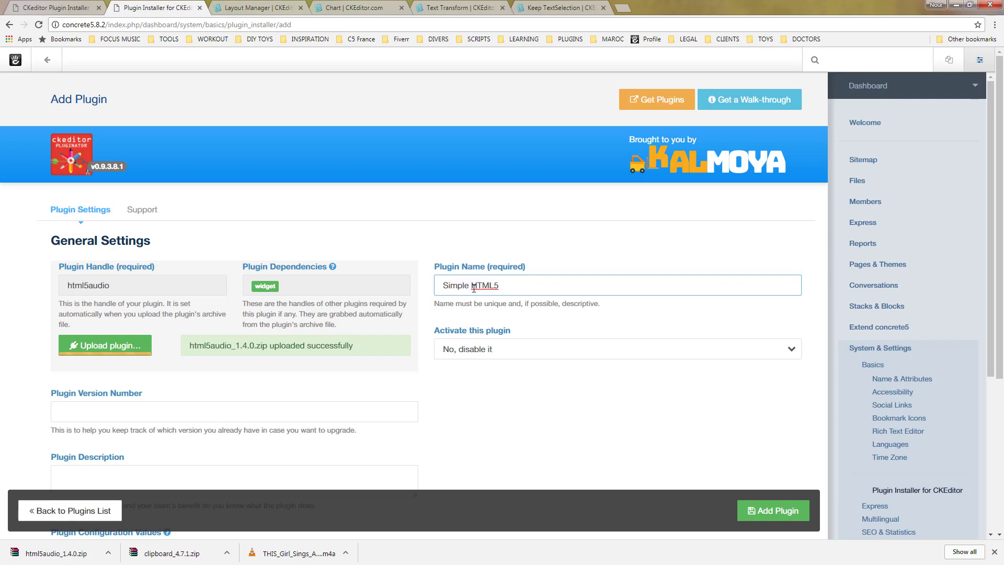
text( Aidi)
key(BackSpace)
key(BackSpace)
key(BackSpace)
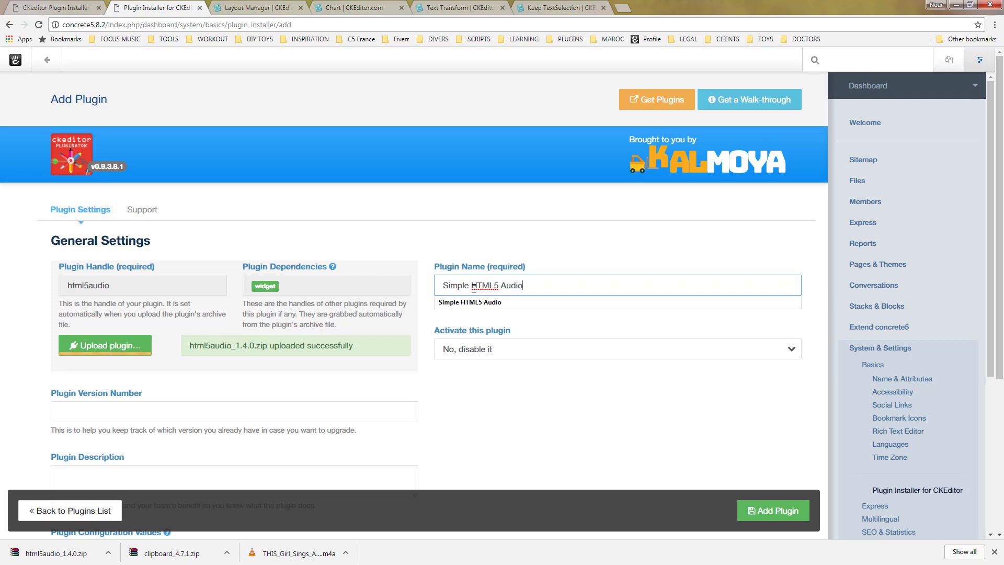
text(udio)
Step: Set the plugin's activation to "Yes, make it available to authorized users" and add the plugin
click(471, 347)
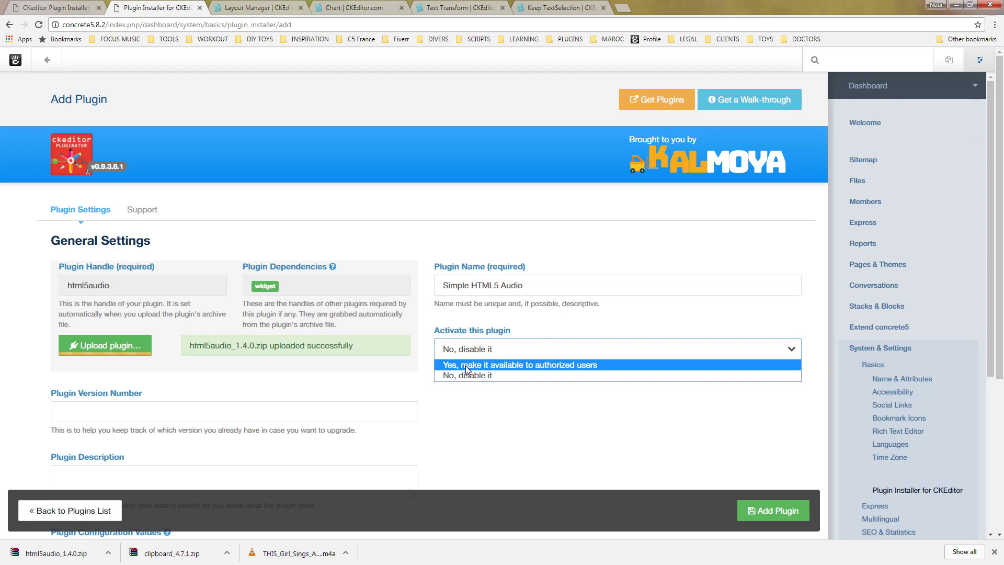
click(474, 365)
click(787, 514)
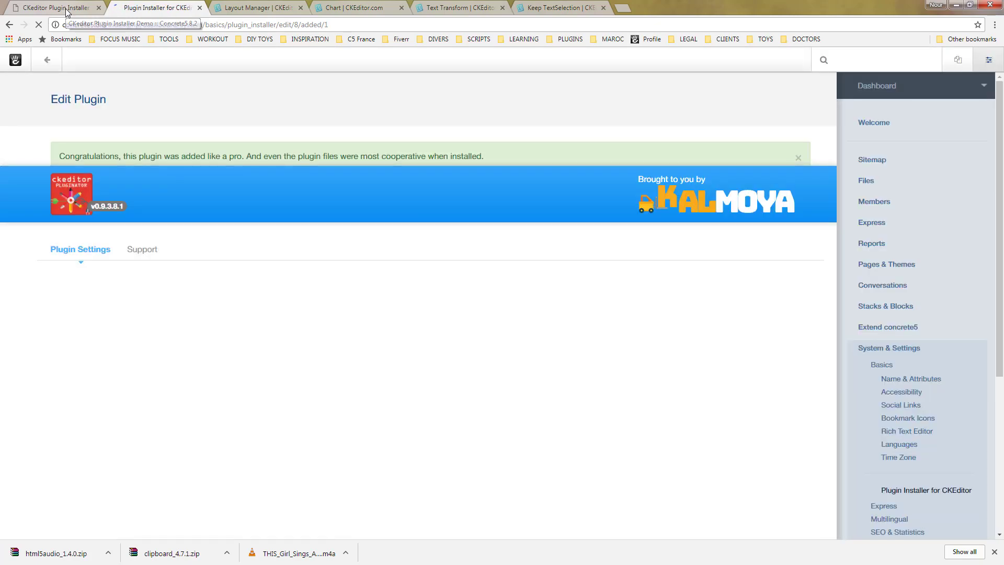
Step: Edit the CKeditor Plugin Installer Demo page and insert an empty line below the "CKeditor Plugin Installer Test Zone" heading
click(57, 8)
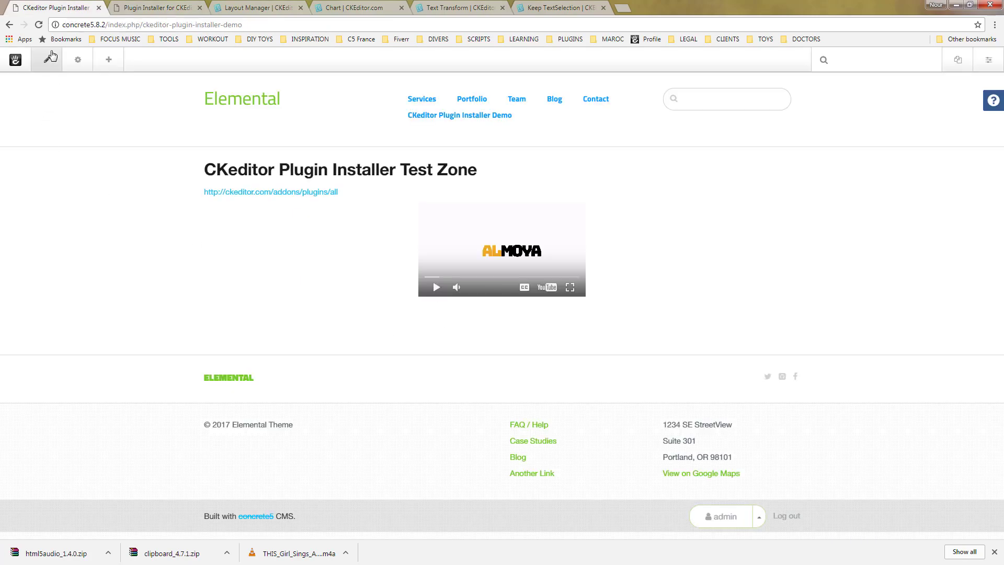
click(50, 59)
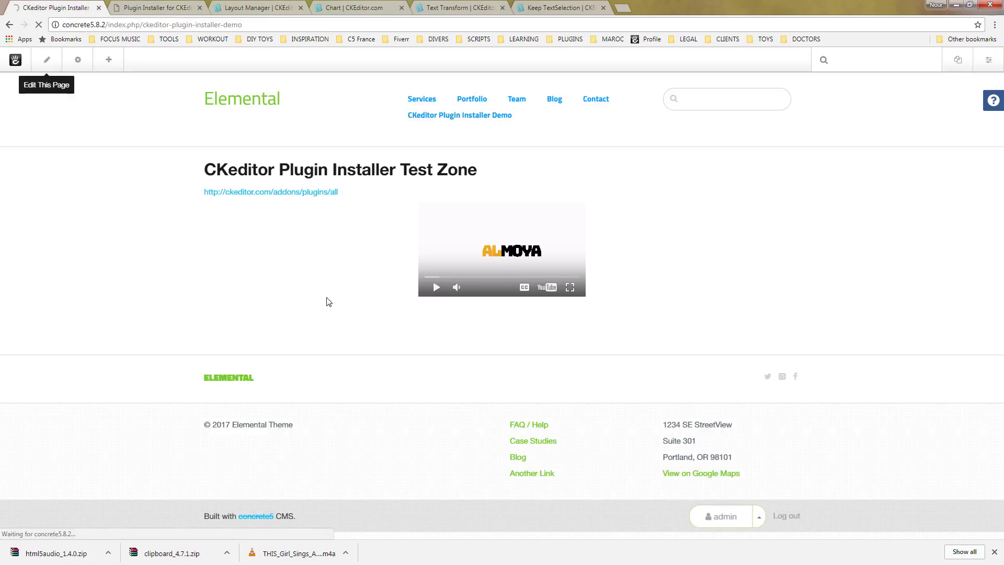
click(346, 196)
click(328, 203)
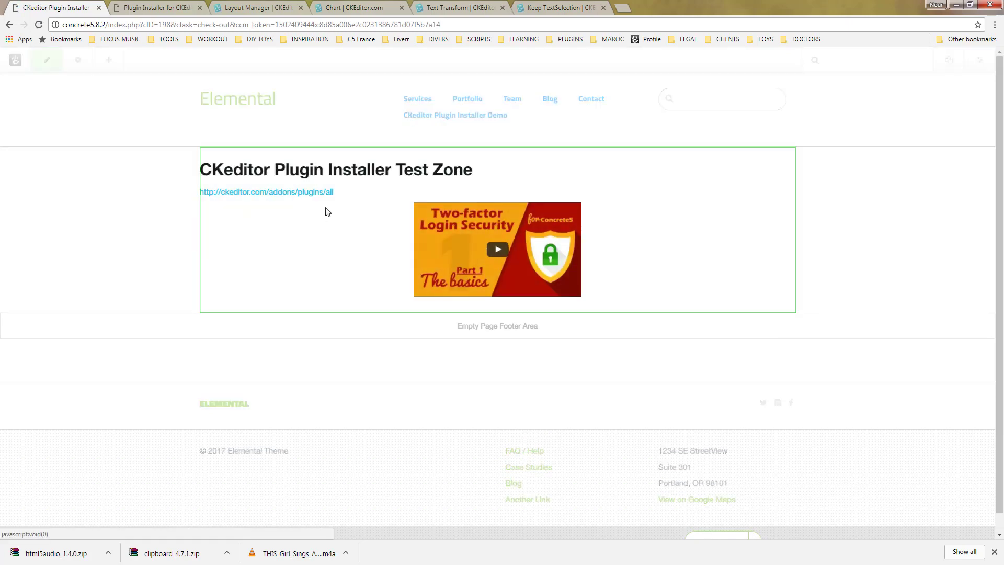
click(495, 169)
key(Return)
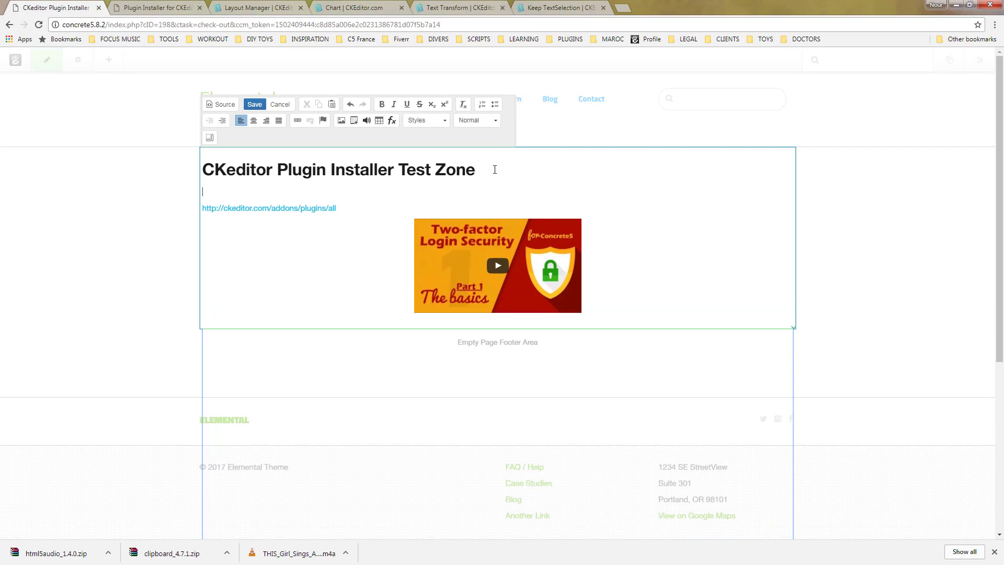
Step: Insert a centered HTML5 audio player using the THIS_Girl_Sings_Amazing_Grace m4a file from the server, with autoplay and download set to No
click(370, 122)
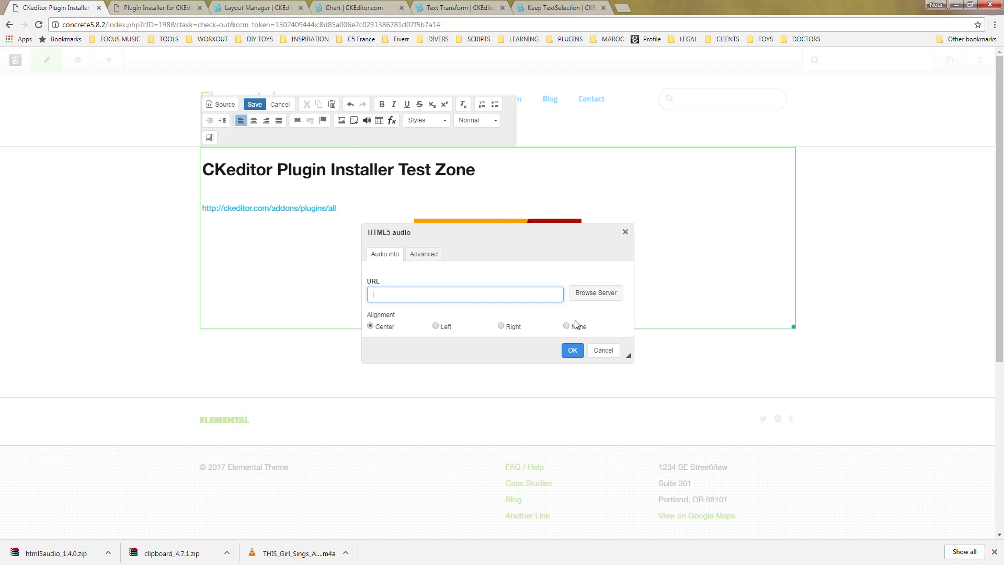
click(589, 293)
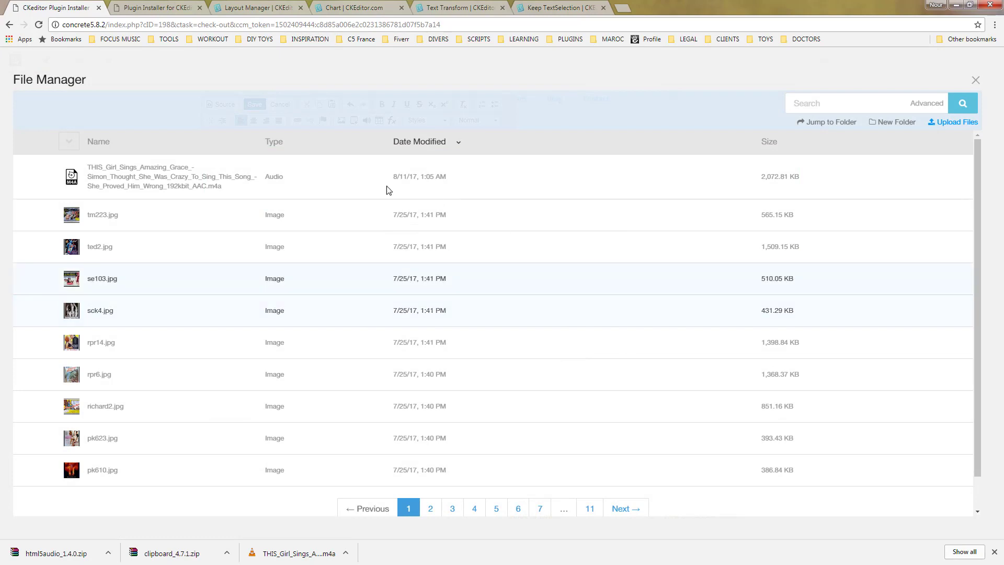
click(135, 190)
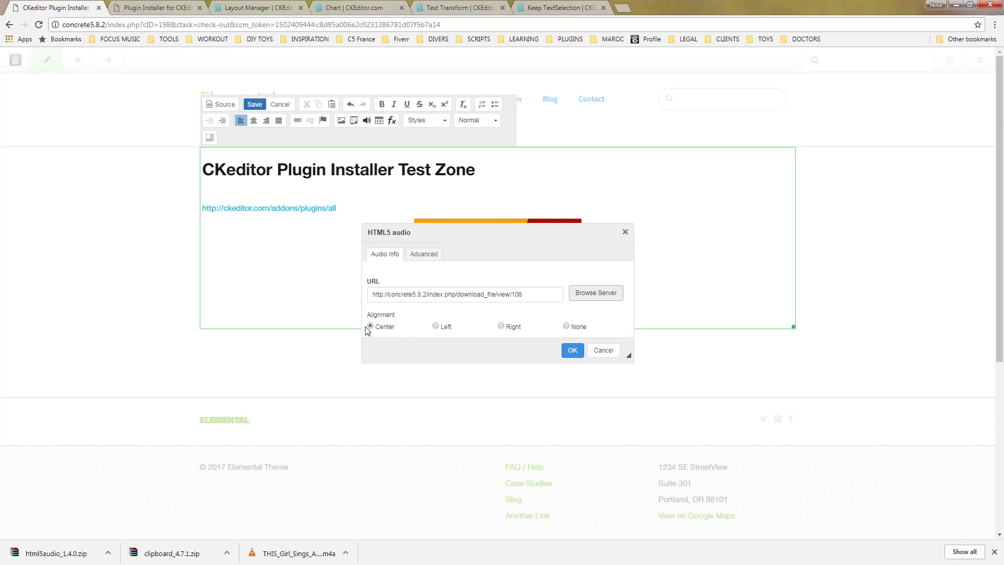
click(426, 256)
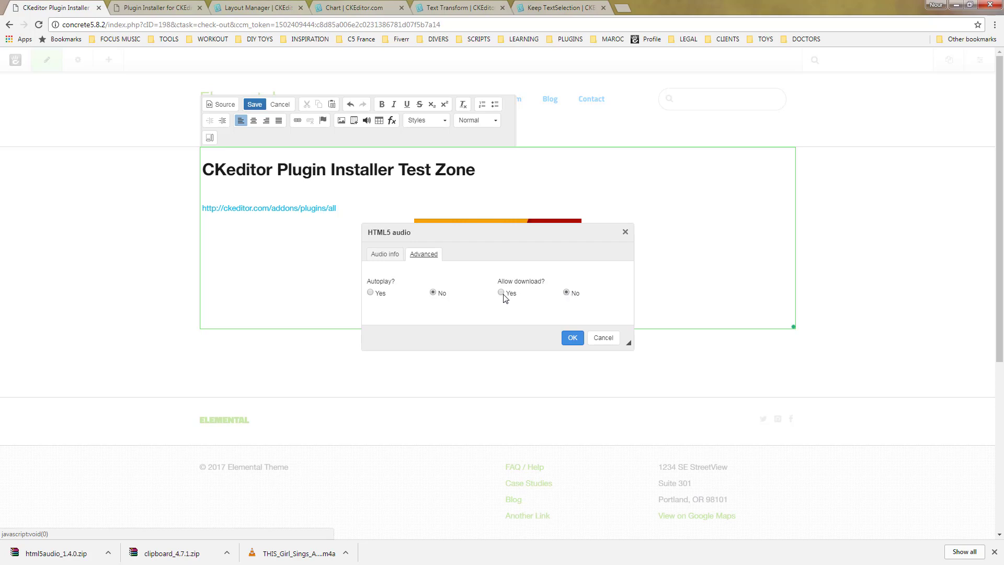
click(573, 338)
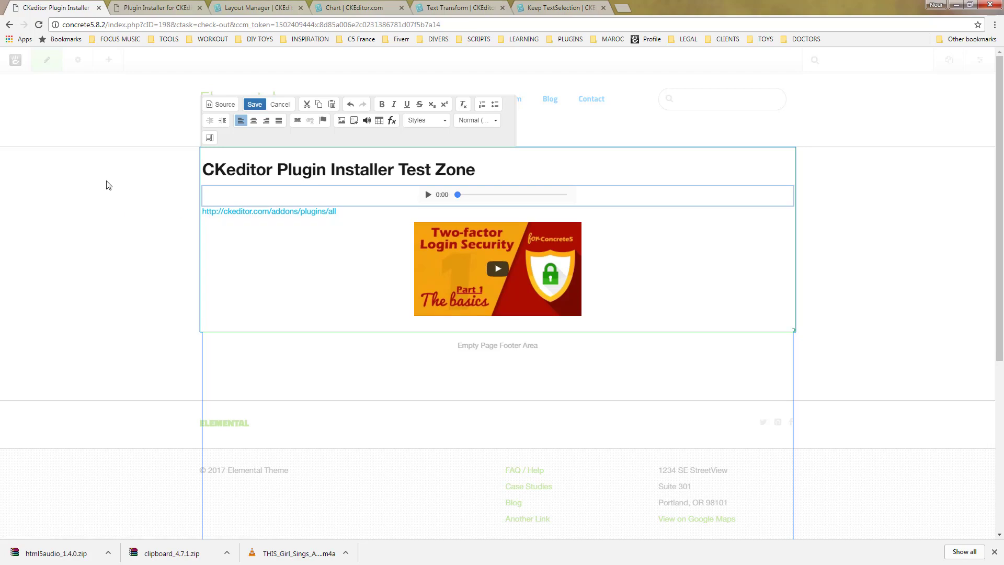
Step: Save the content block and publish the page changes, including playing the embedded audio to test it
click(253, 105)
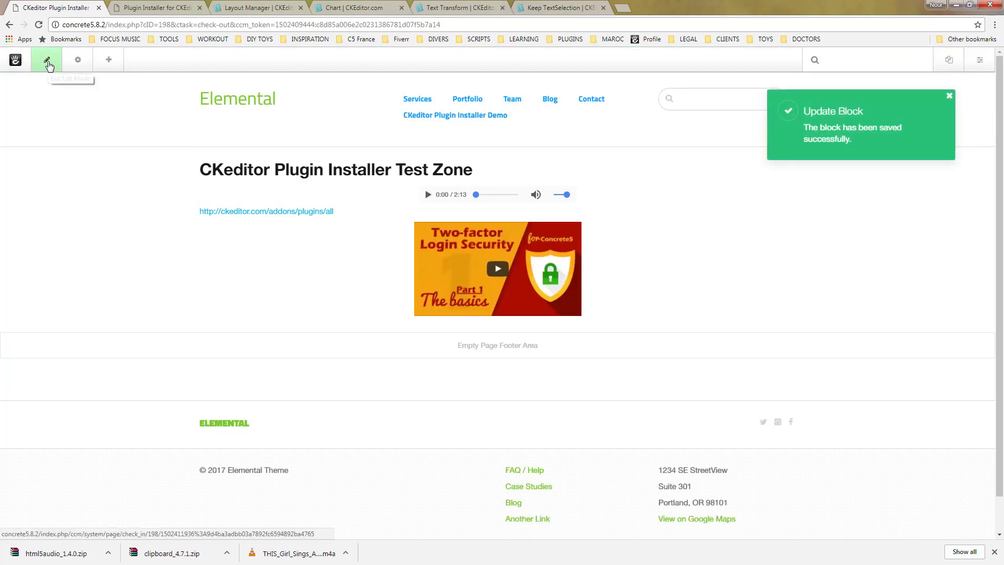
click(47, 62)
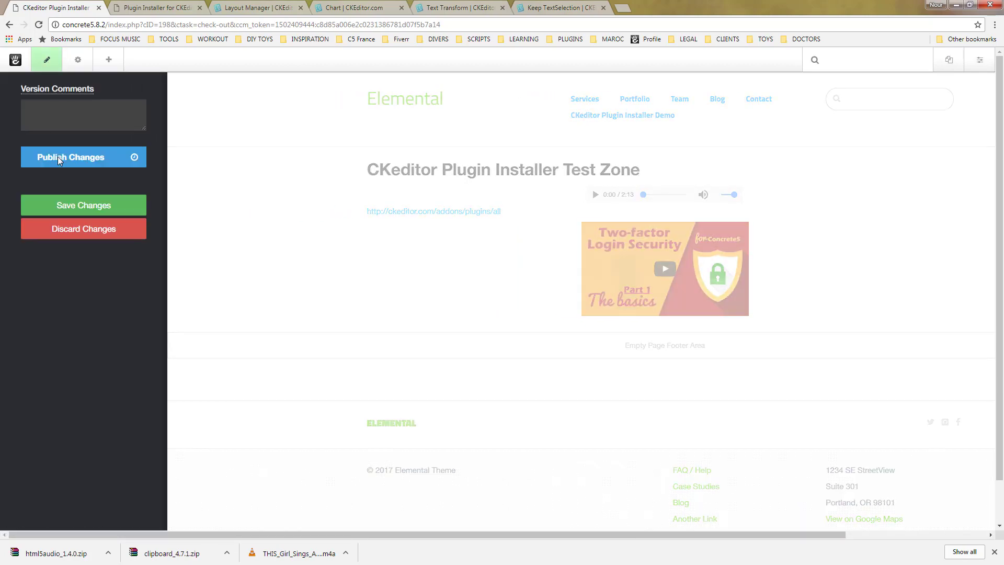
click(59, 159)
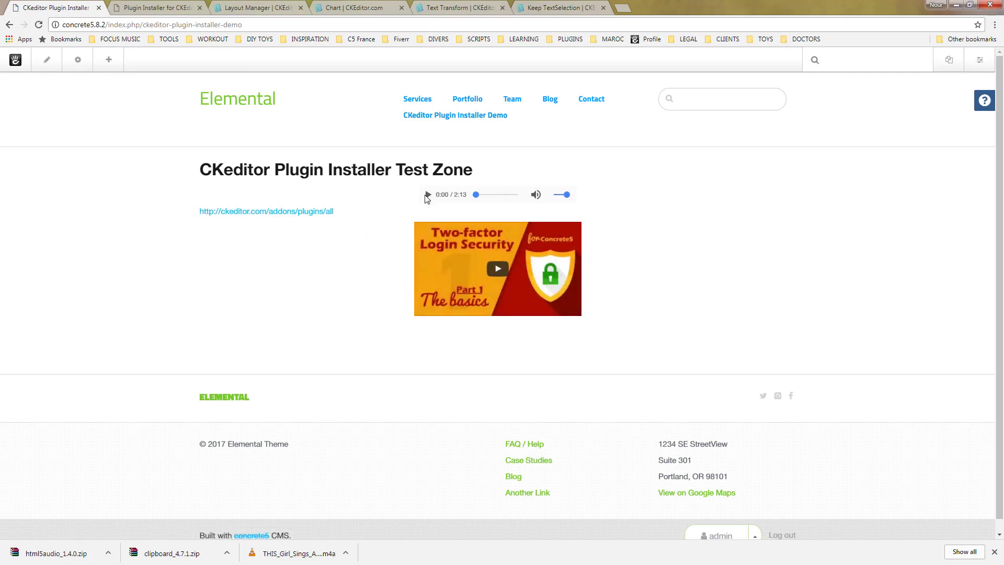
click(428, 195)
Step: Download the Layout Manager plugin archive layoutmanager_1.1.0.zip and close its add-on page
click(269, 11)
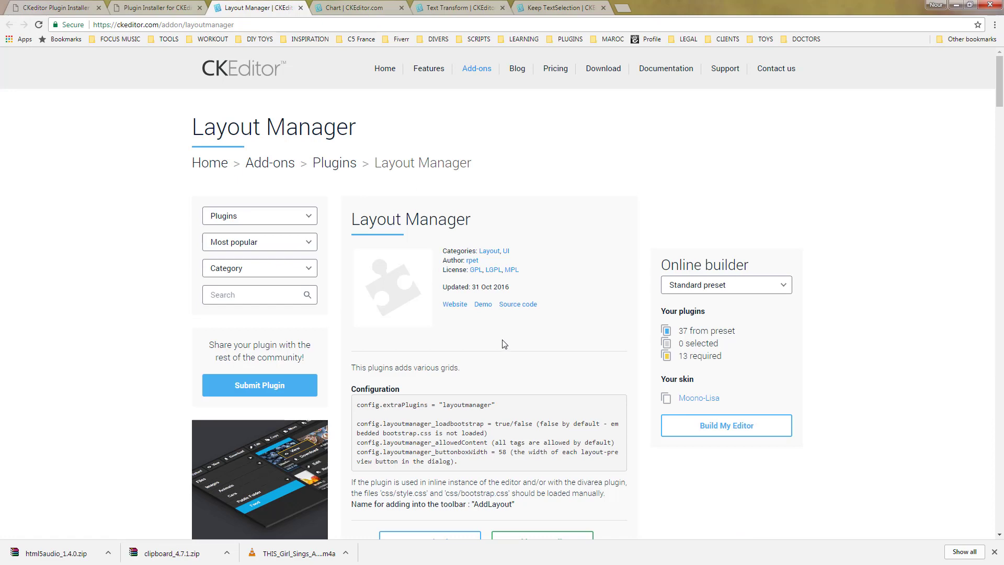
scroll(505, 344, down, 2)
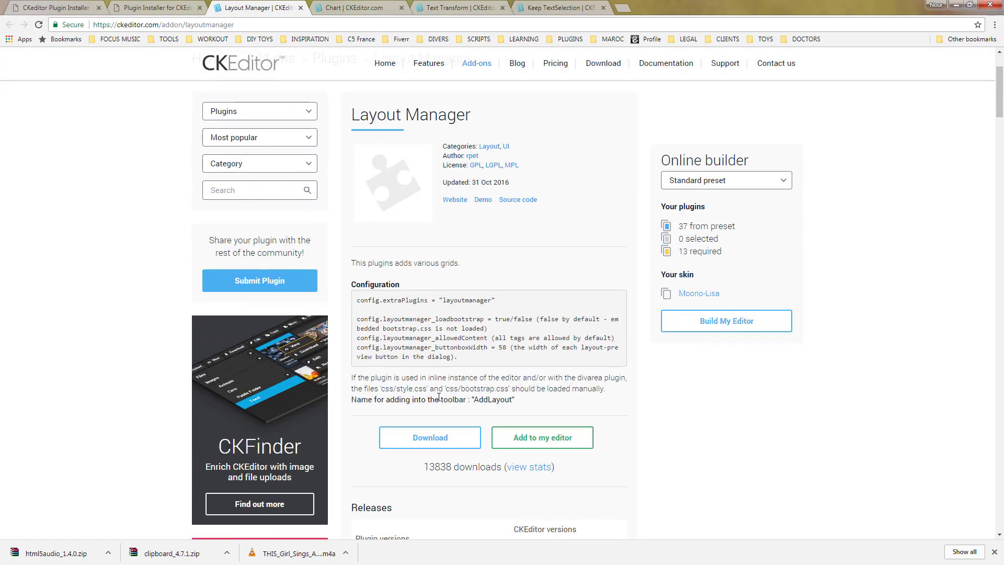
click(438, 437)
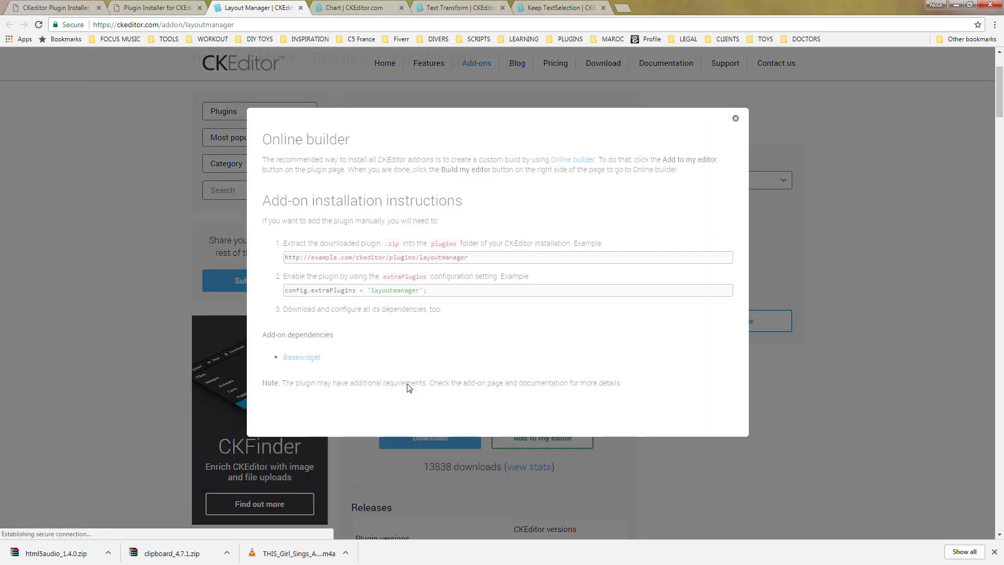
click(410, 265)
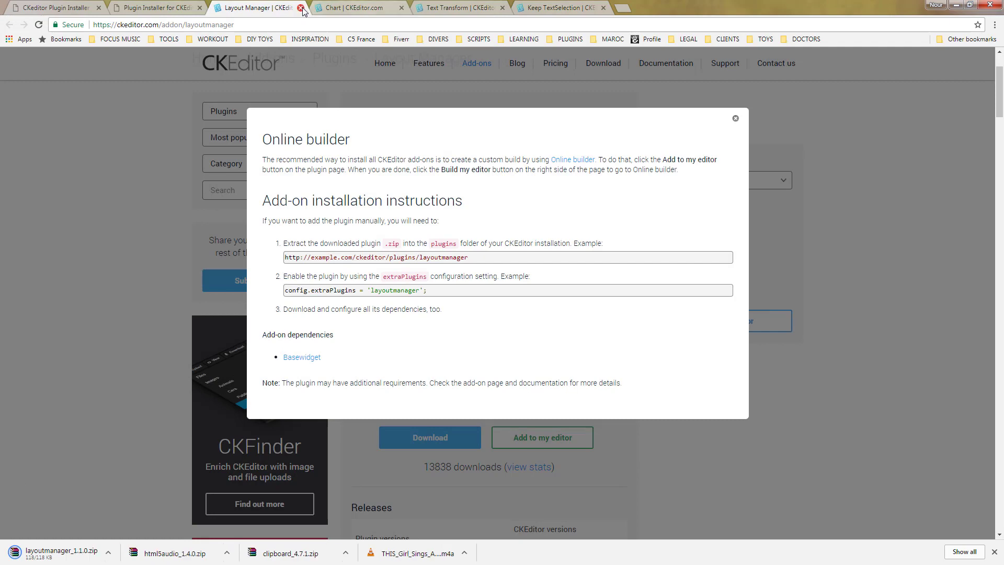
click(301, 8)
Step: Start a new plugin in the concrete5 Plugin Installer and upload the archive layoutmanager_1.1.0.zip
click(147, 6)
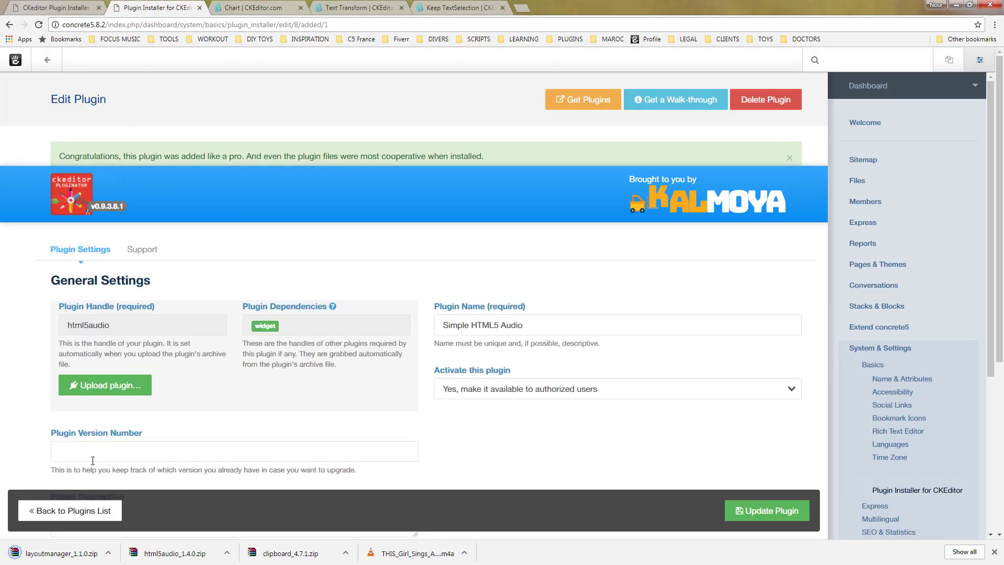
click(81, 512)
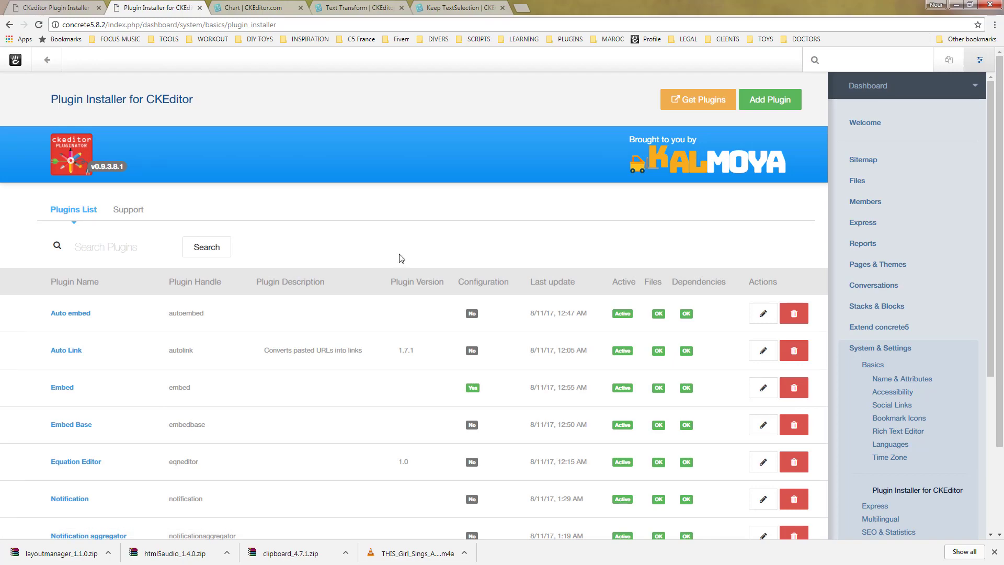
click(779, 100)
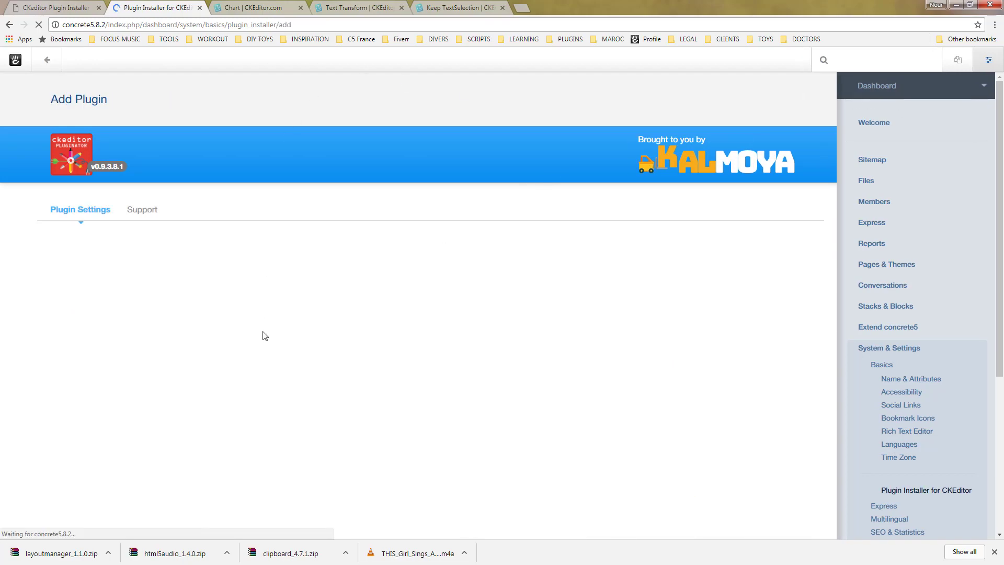
click(100, 345)
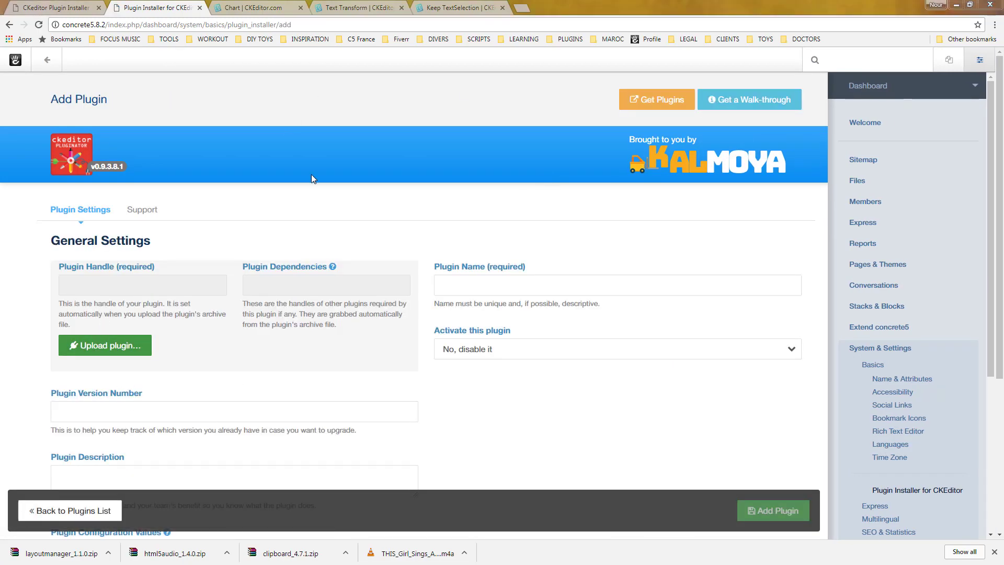
scroll(494, 107, down, 5)
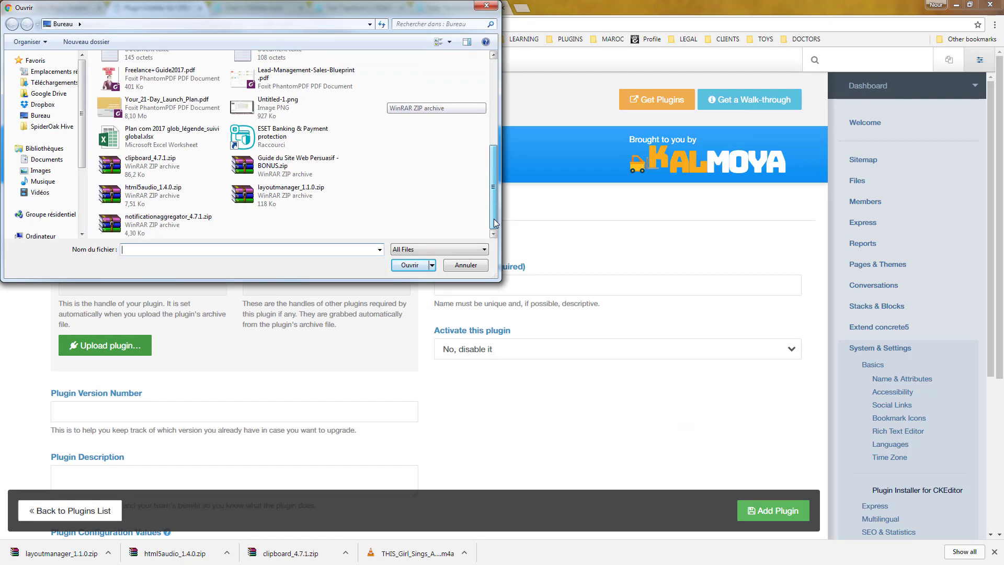
double_click(291, 194)
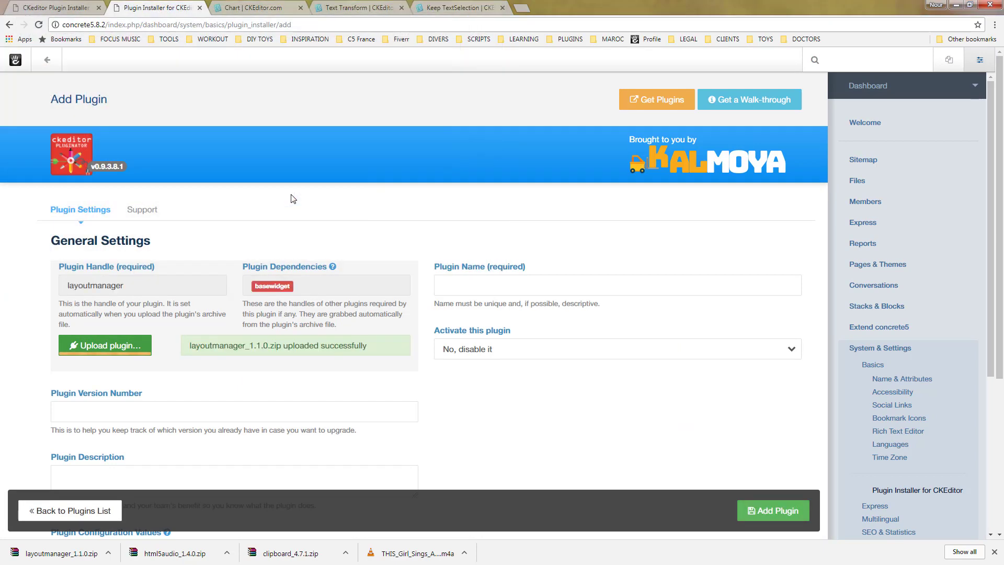
Step: Open the missing basewidget dependency's page, then add the uploaded plugin as Layout Manager, made available to authorized users
click(274, 288)
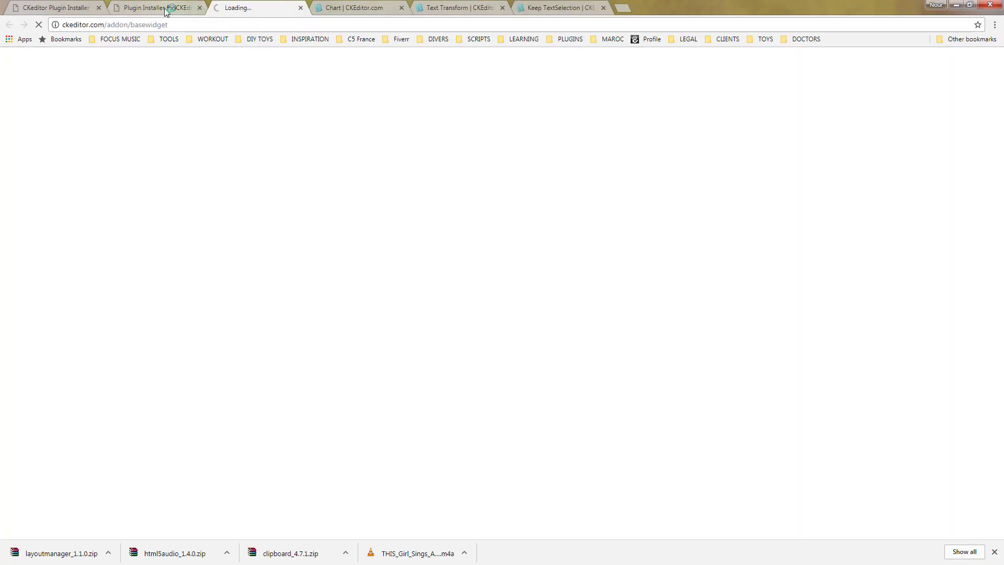
click(165, 10)
click(627, 349)
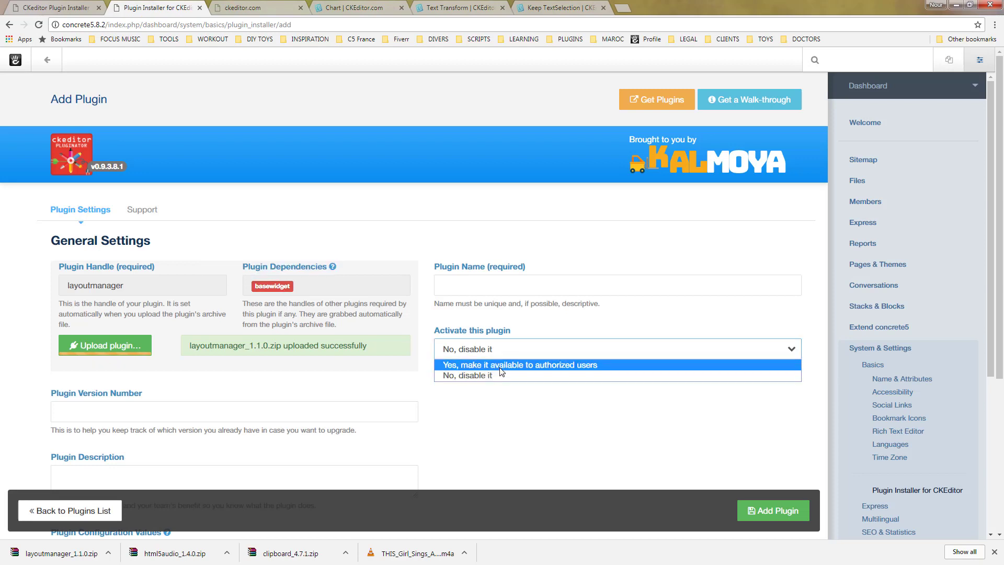
click(501, 367)
click(457, 290)
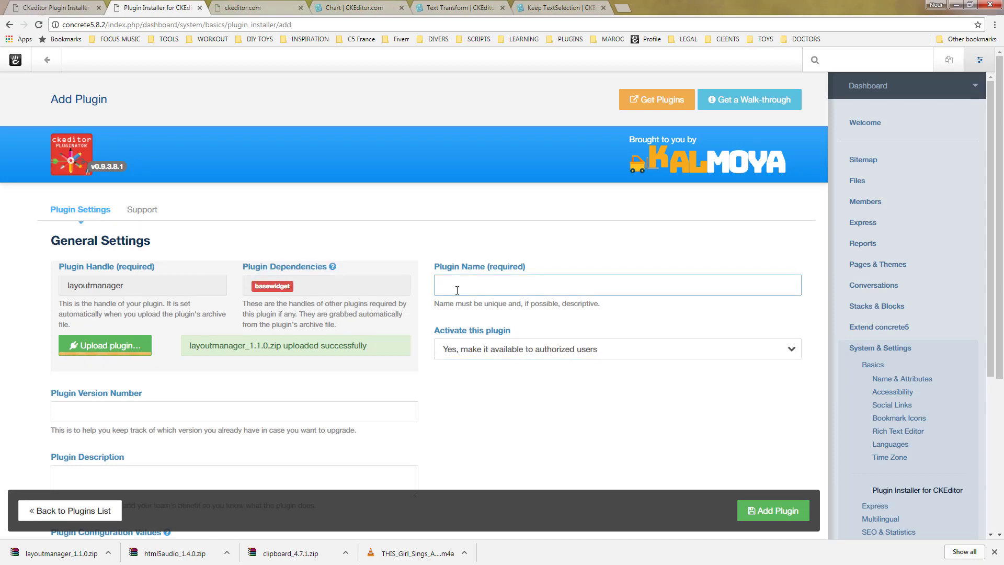
text(La)
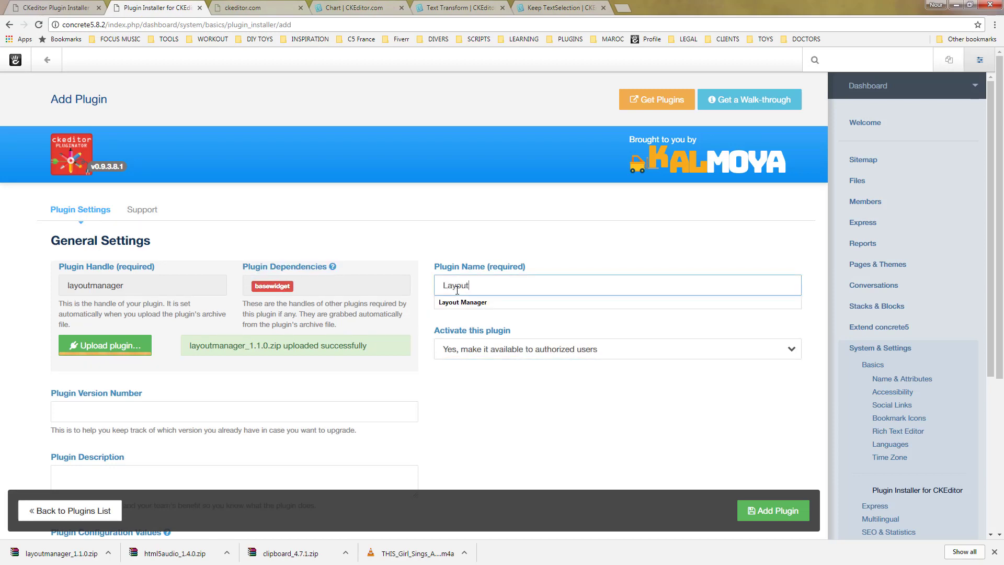
text(yout)
click(457, 304)
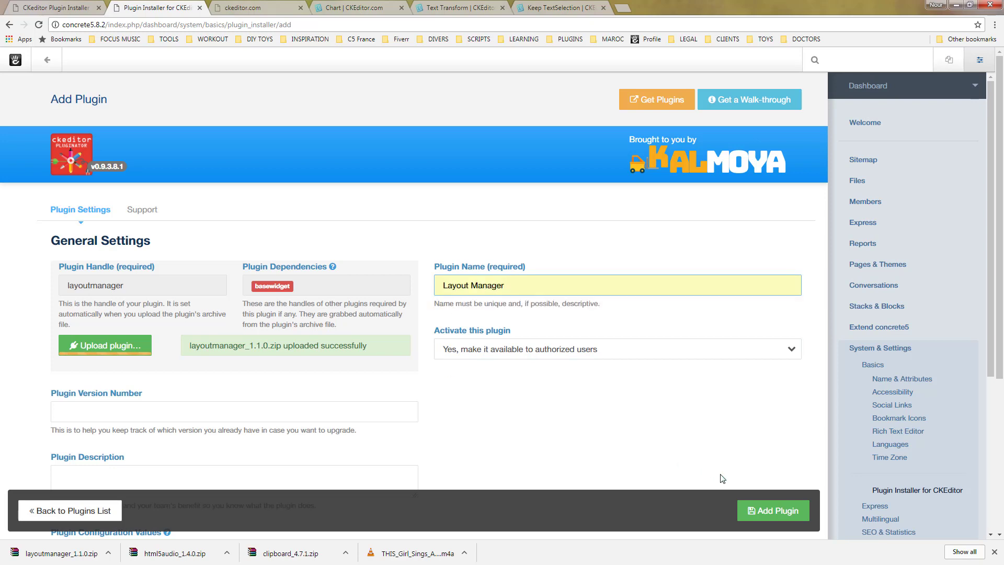
click(778, 511)
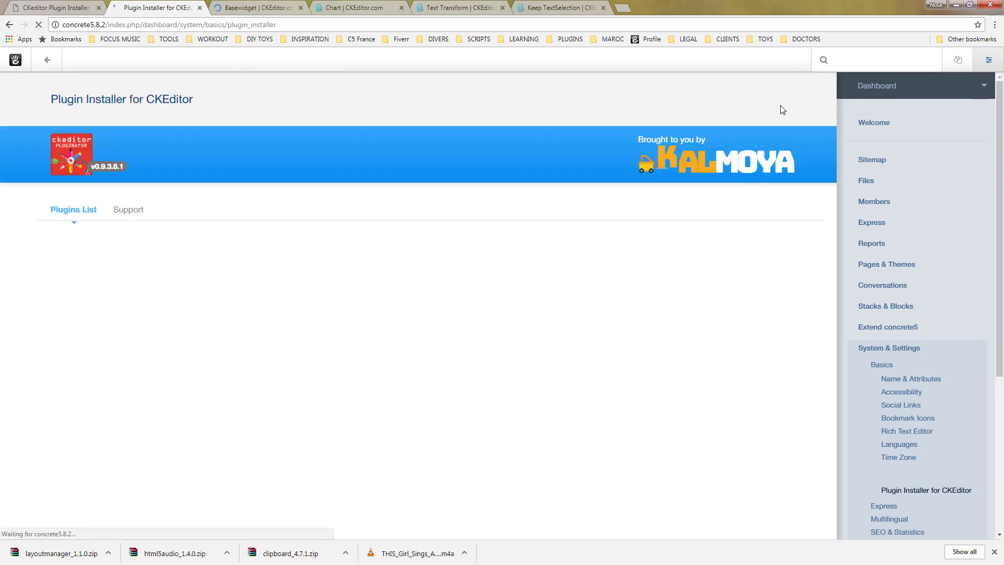
Step: Start another new plugin, download basewidget_1.0.0.zip from the Basewidget add-on page and close that page
click(771, 107)
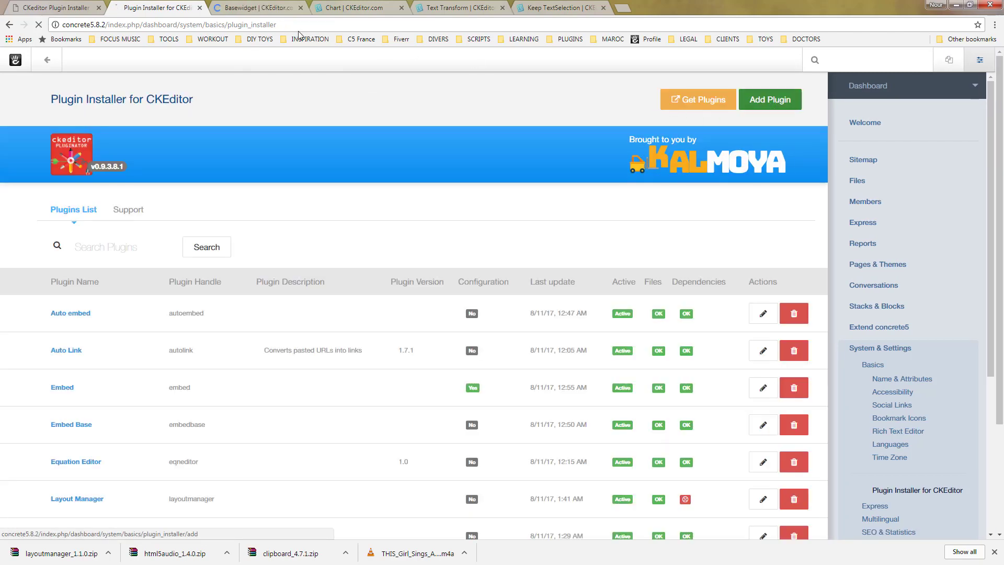
click(260, 8)
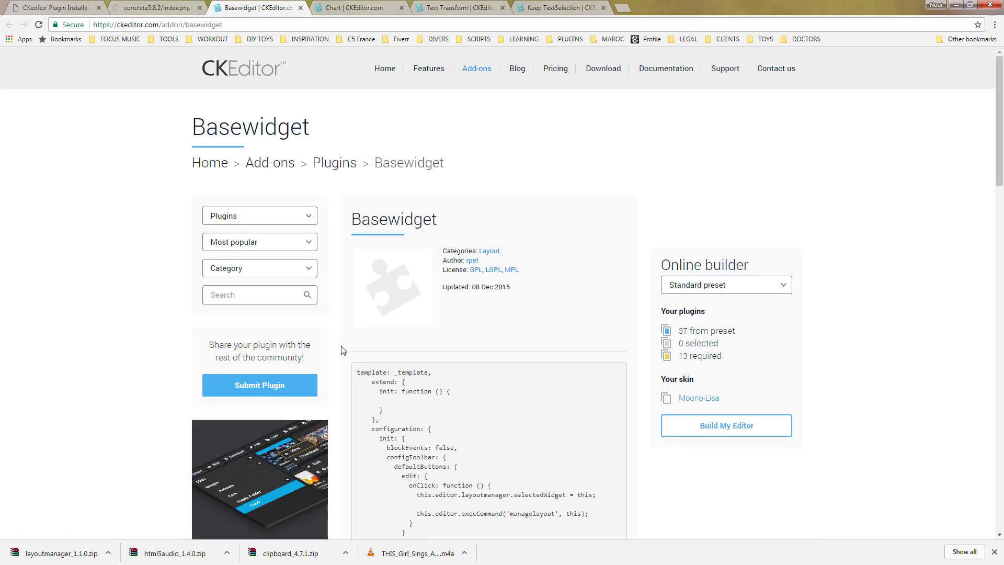
scroll(342, 350, down, 5)
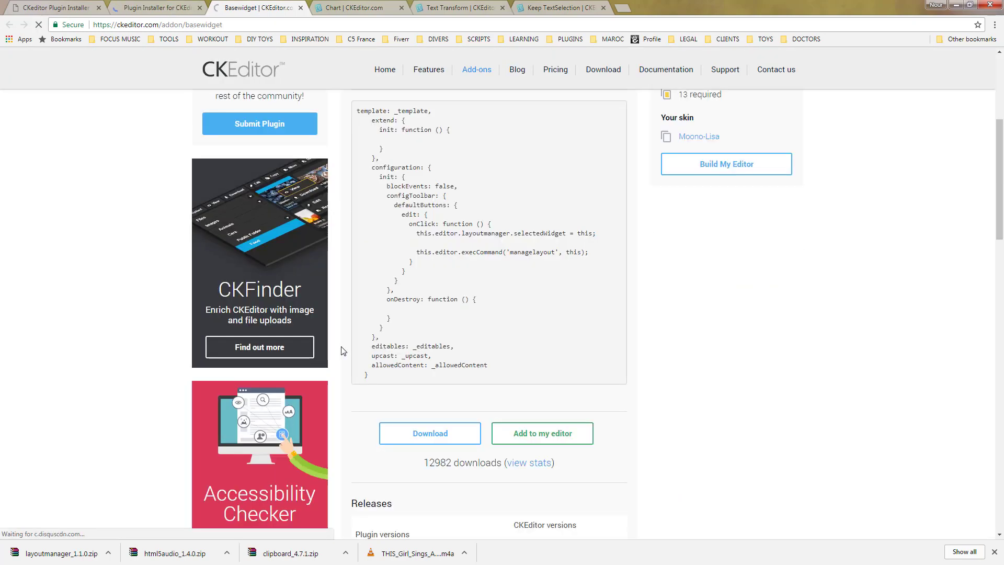
click(428, 441)
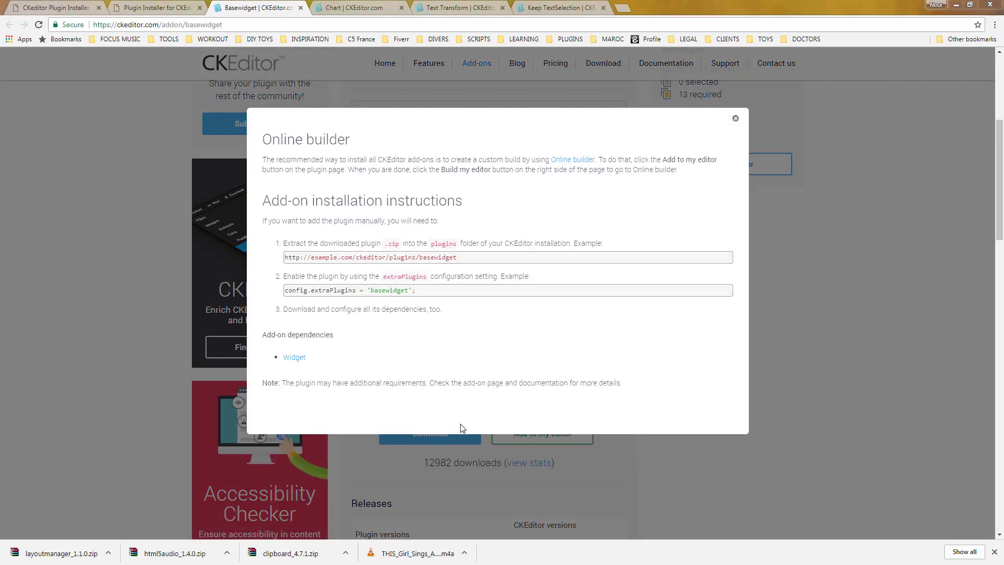
click(412, 267)
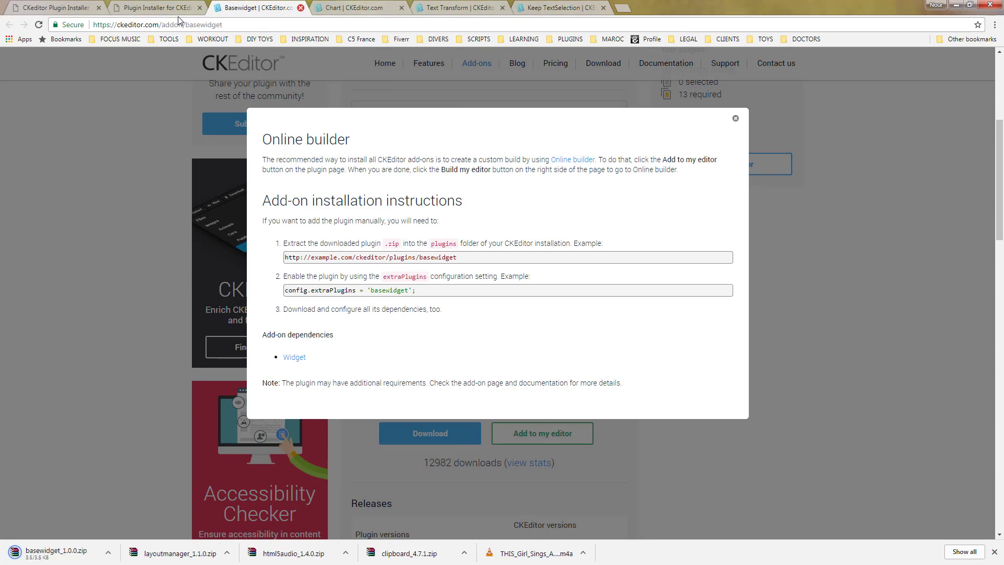
key(ctrl+w)
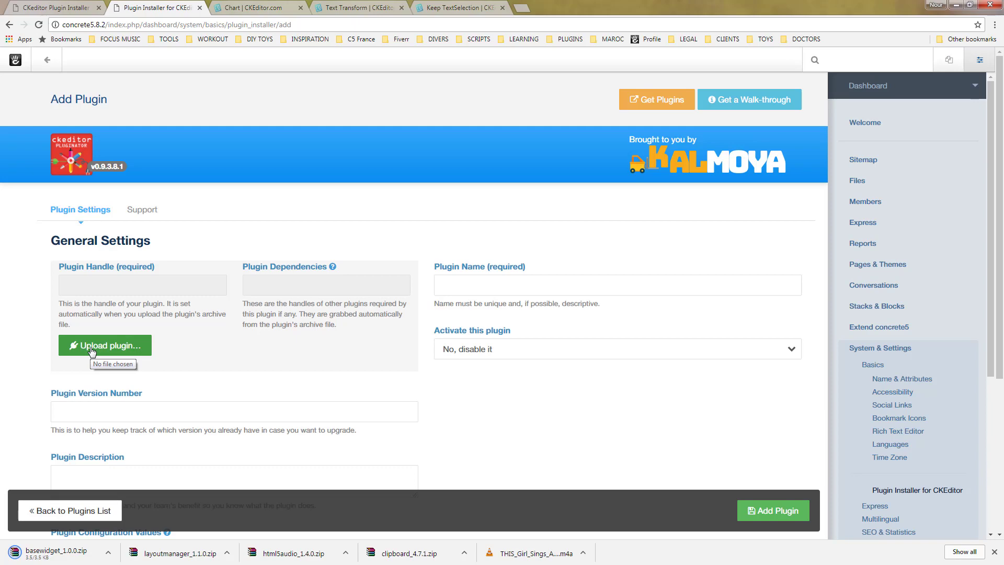
Step: Upload the archive basewidget_1.0.0.zip from the desktop to the new plugin entry
click(92, 350)
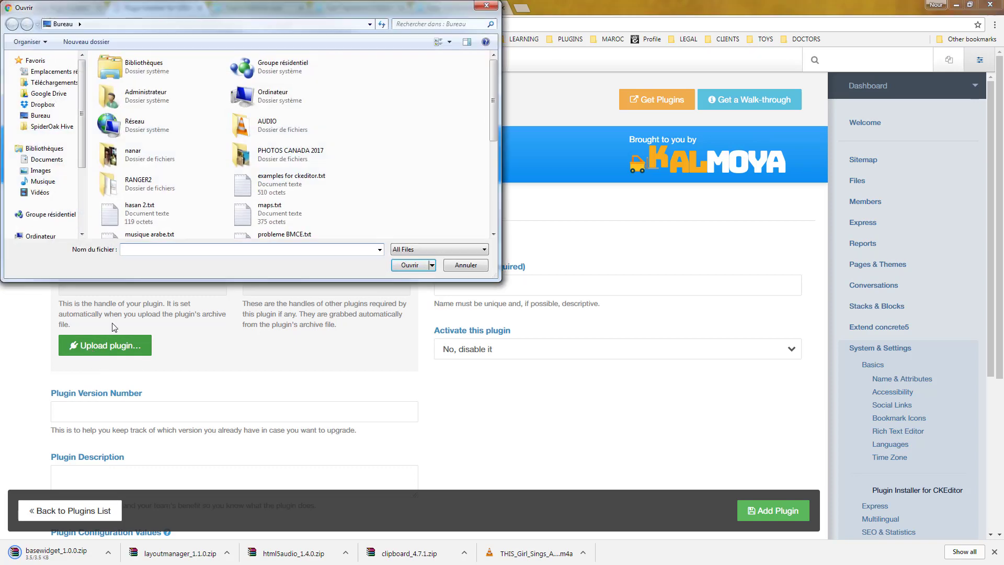
drag(494, 101, 494, 206)
double_click(280, 226)
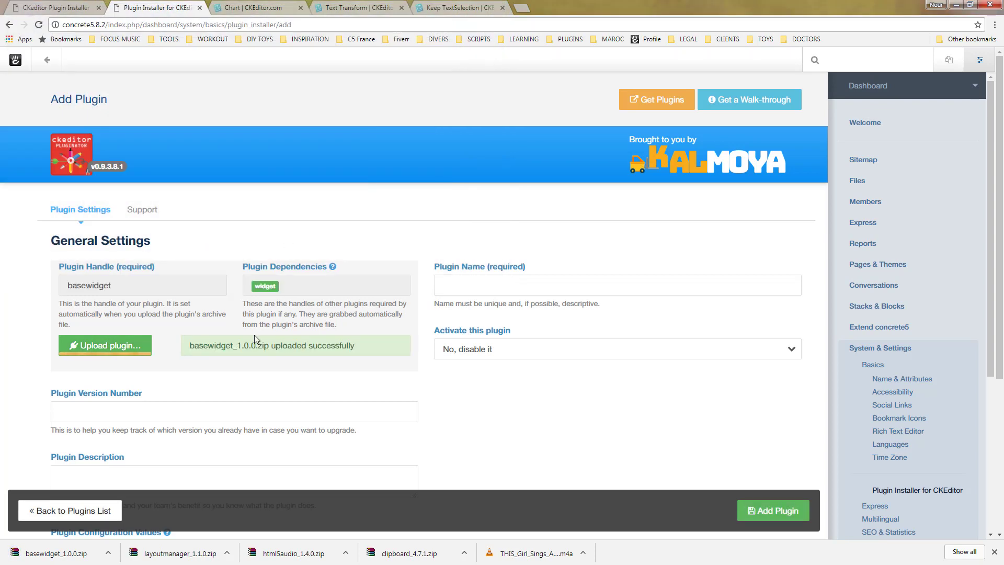
Step: Name the plugin Base Widget, make it available to authorized users and add it
click(476, 292)
text(Base)
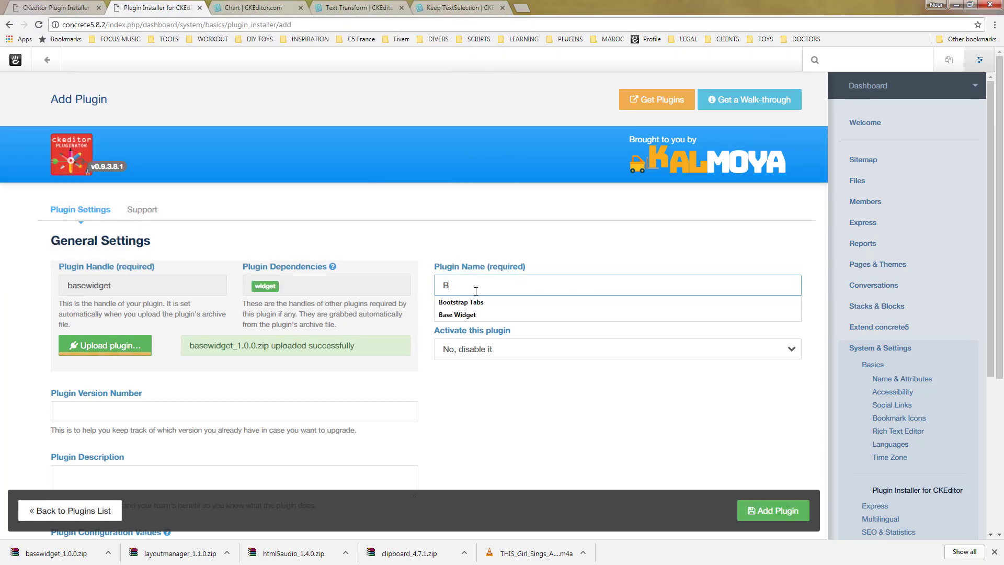
click(457, 302)
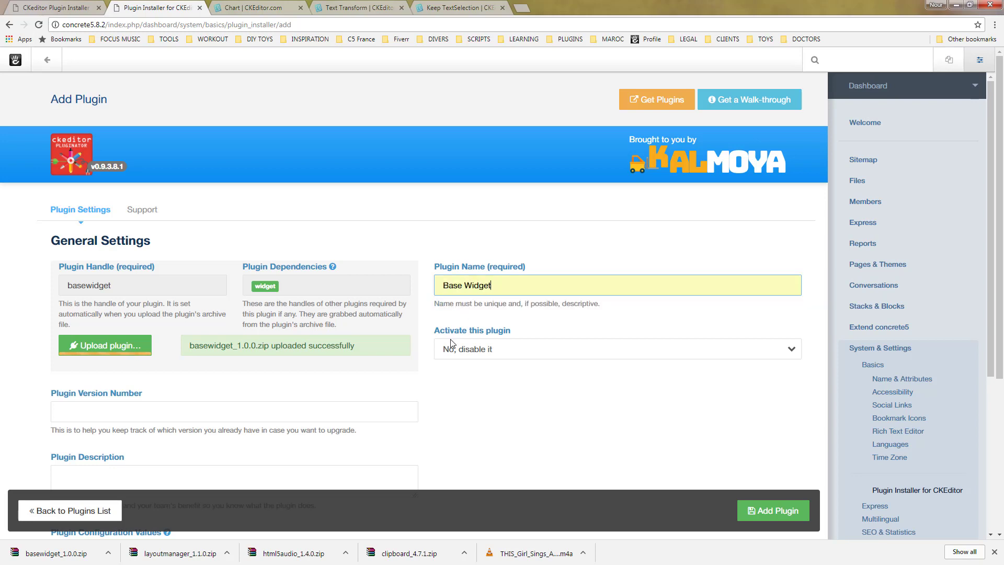
click(453, 349)
click(460, 365)
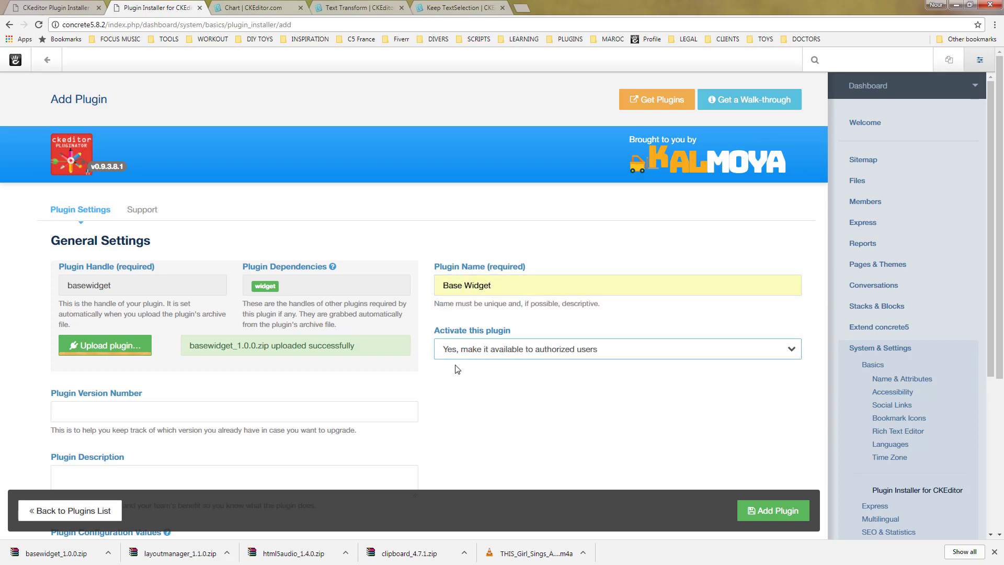
click(773, 511)
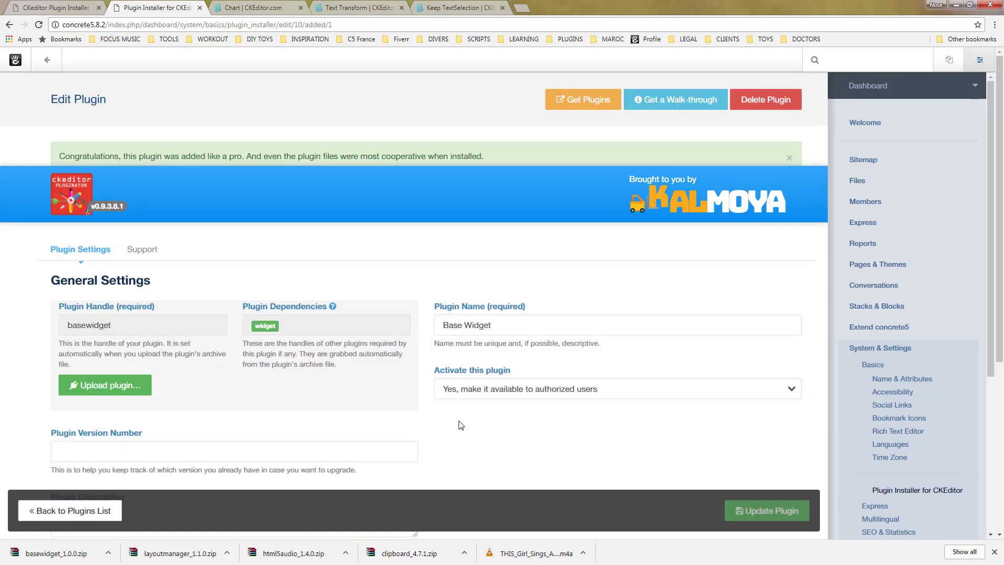
Step: Put the CKeditor Plugin Installer Demo page in edit mode and open its content block for editing
click(58, 7)
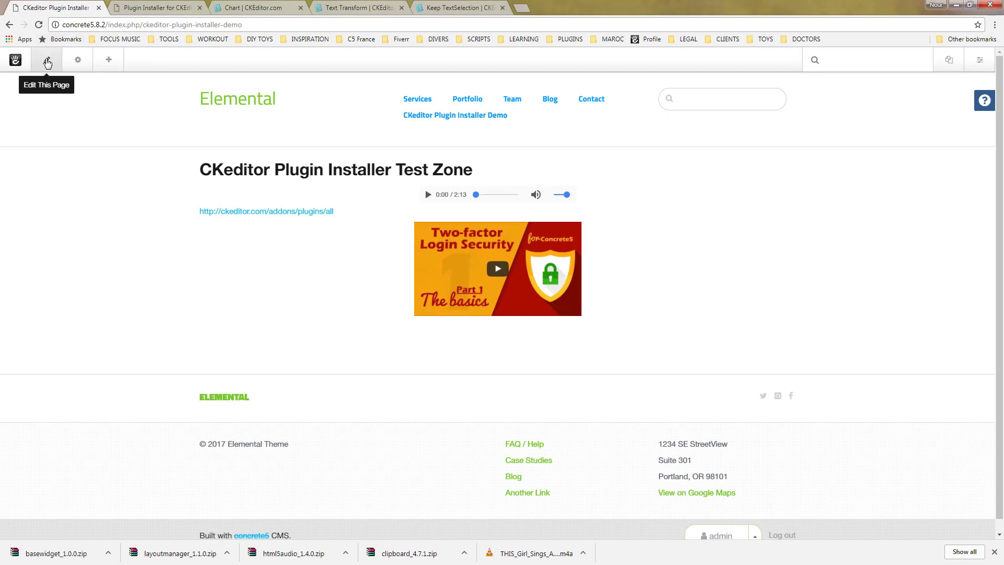
click(47, 61)
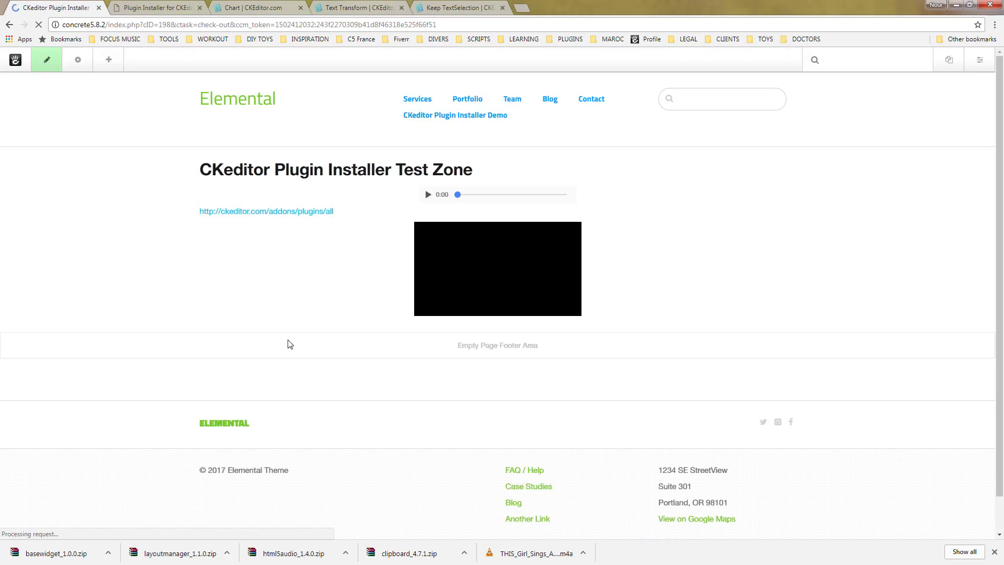
click(329, 190)
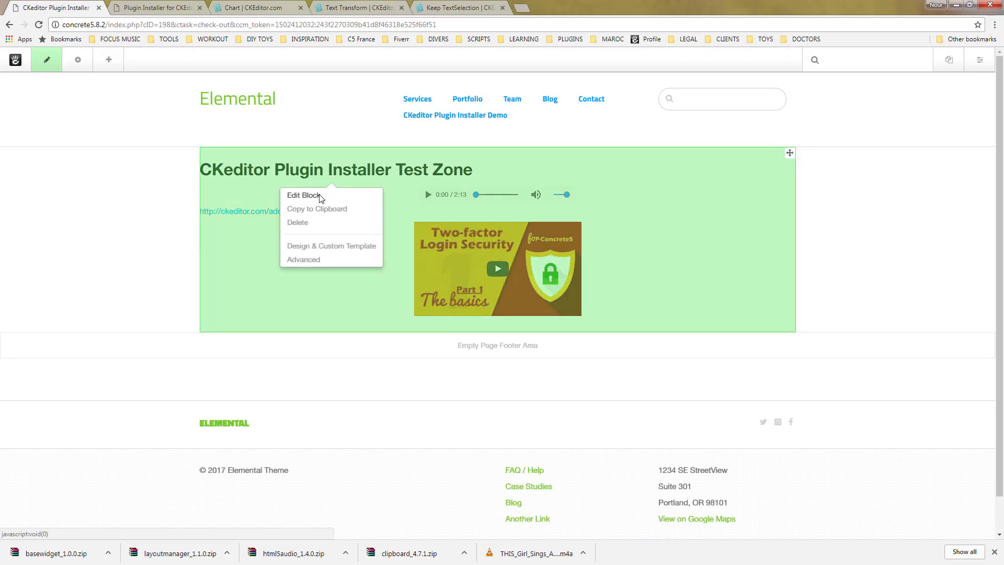
click(320, 197)
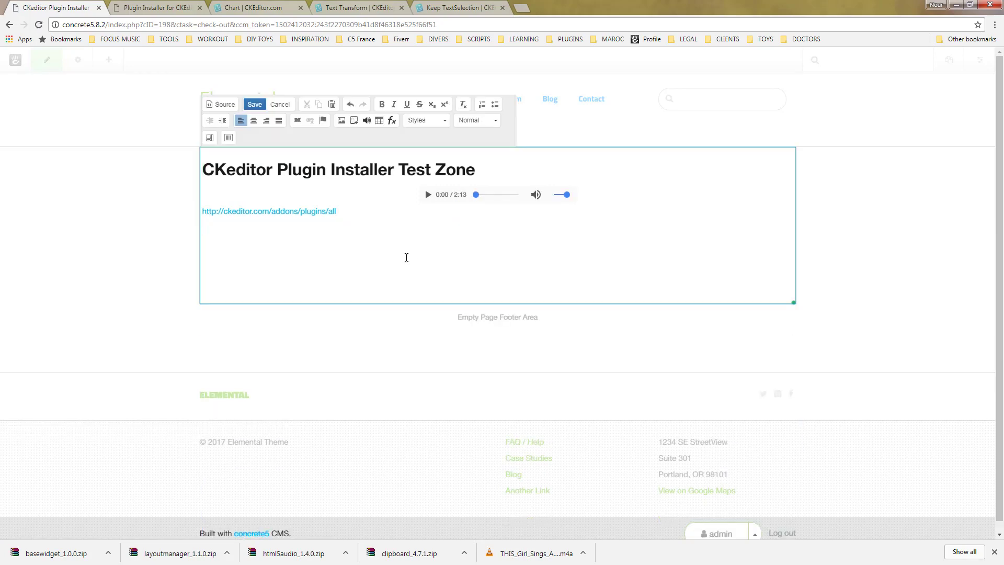
Step: Delete the audio player and the link below the "CKeditor Plugin Installer Test Zone" heading, leaving an empty line
mouse_move(207, 183)
mouse_down()
mouse_move(209, 193)
mouse_move(206, 183)
mouse_up()
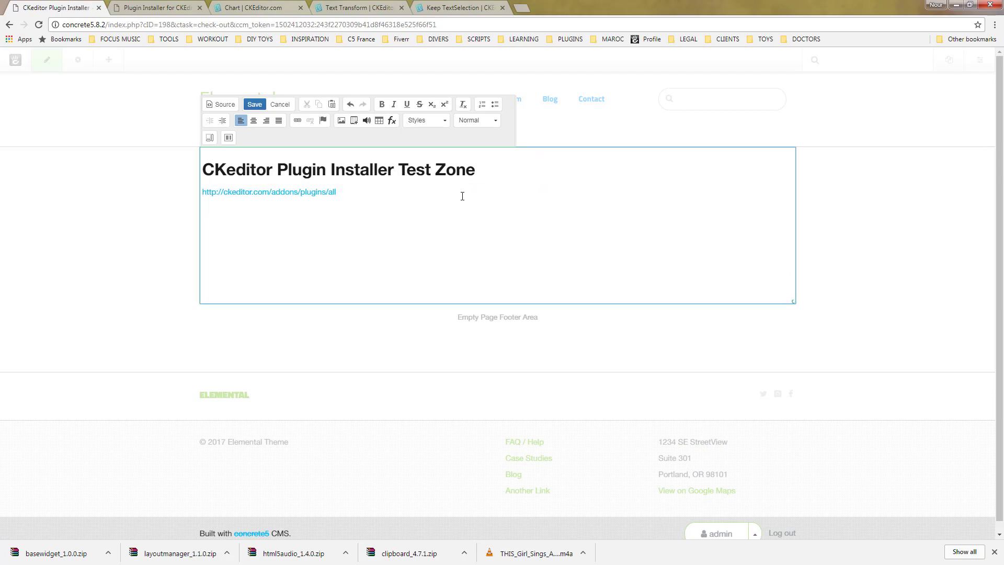
key(shift+Down)
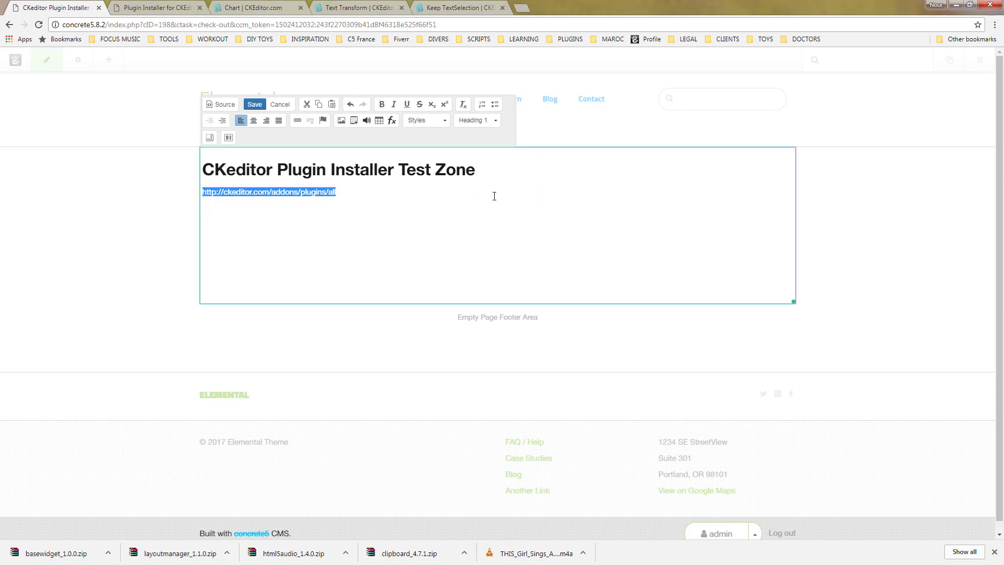
key(Delete)
key(Return)
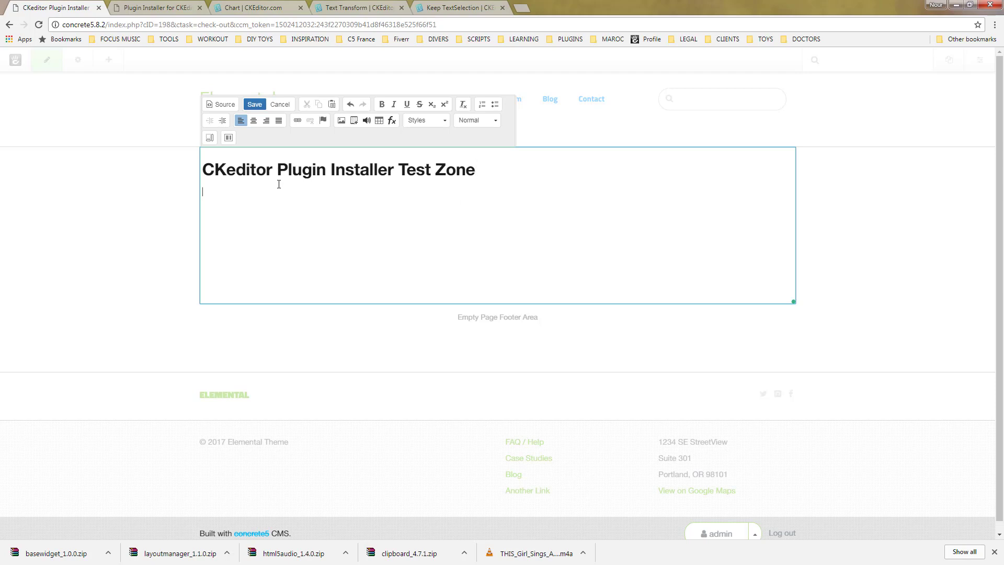
Step: Insert a layout of three equal columns below the heading and place the cursor in the first column
click(229, 139)
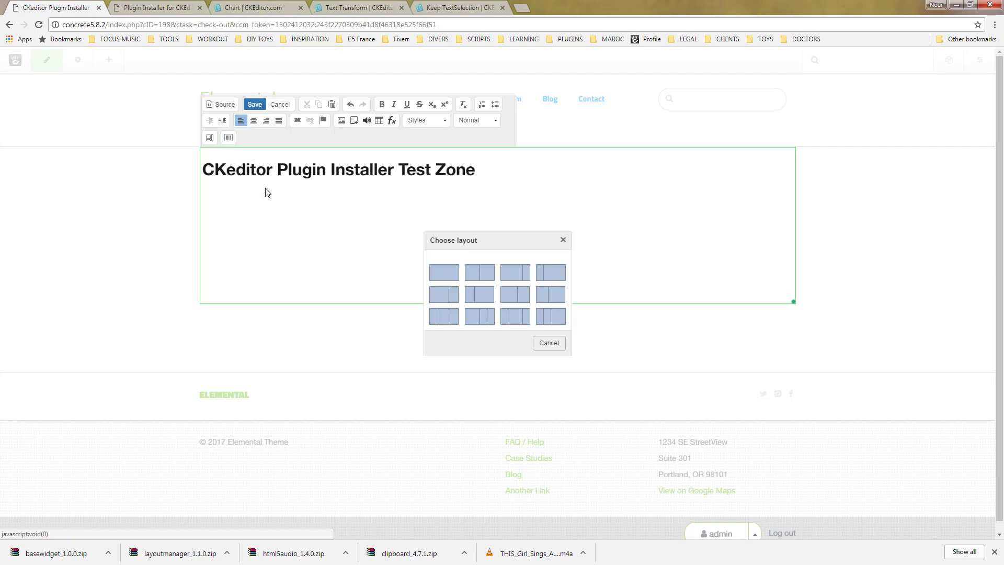
click(441, 320)
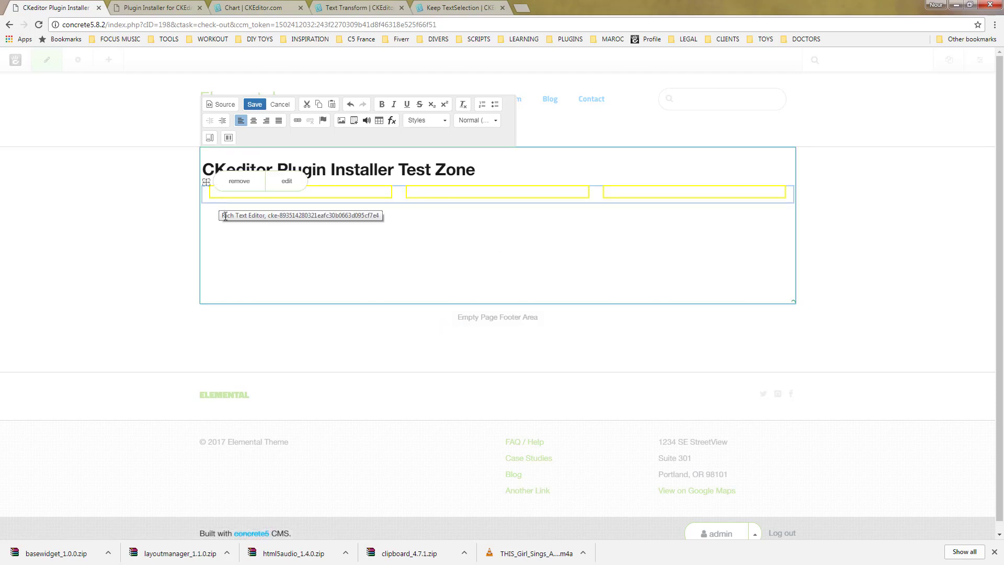
mouse_move(303, 203)
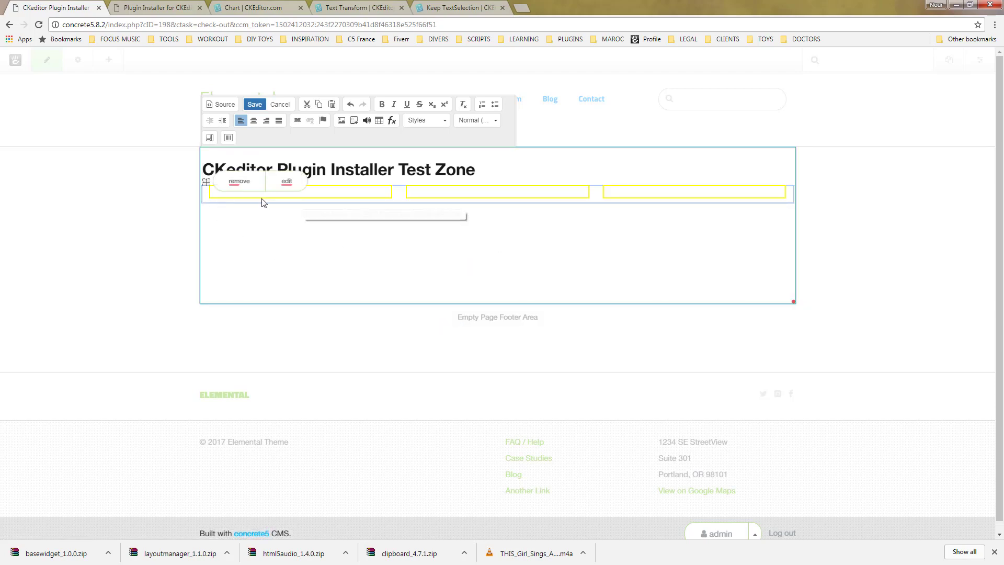
click(242, 195)
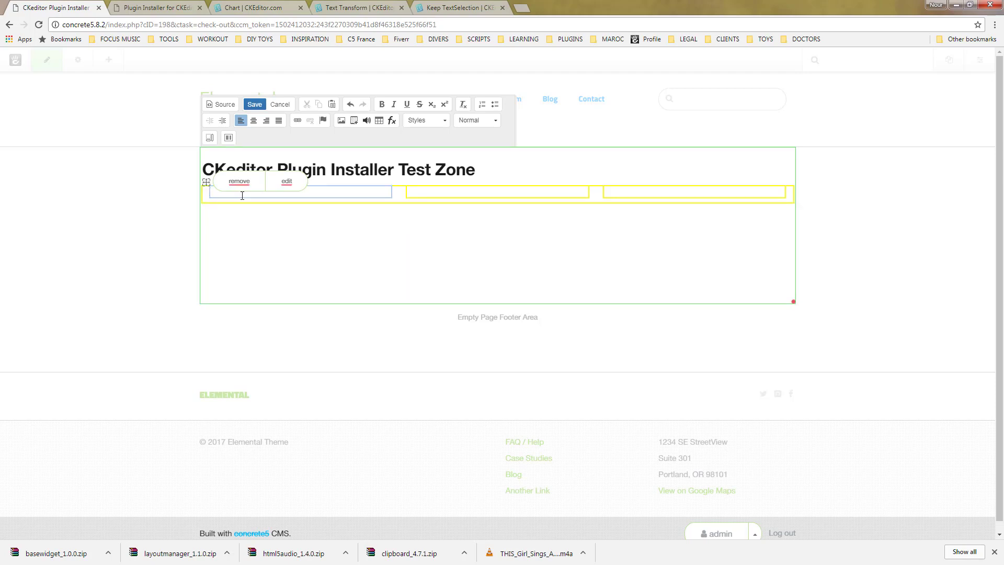
Step: Fill the three layout columns below the heading with the texts "First column", "Second column" and "Third Column", and leave the layout
click(434, 191)
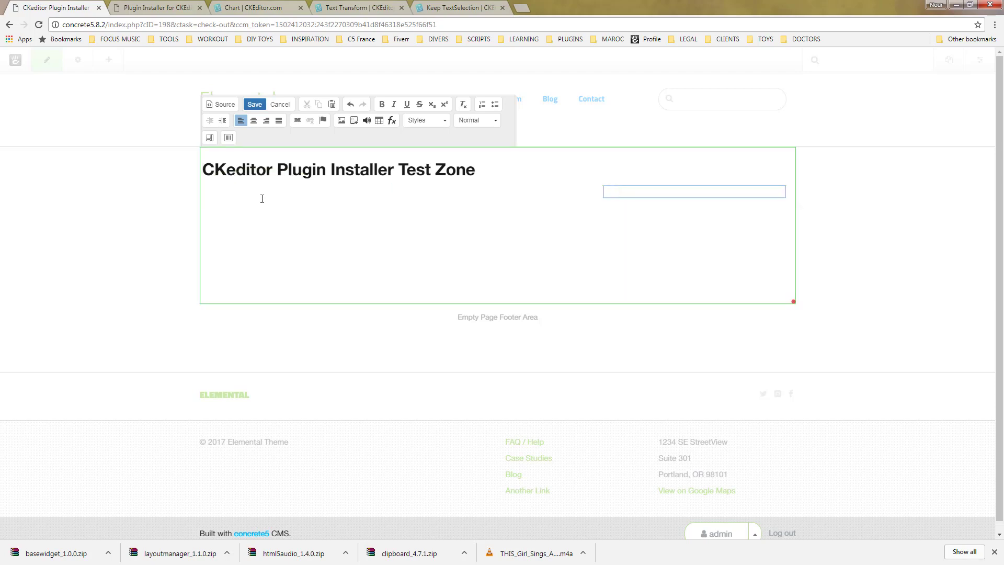
click(272, 199)
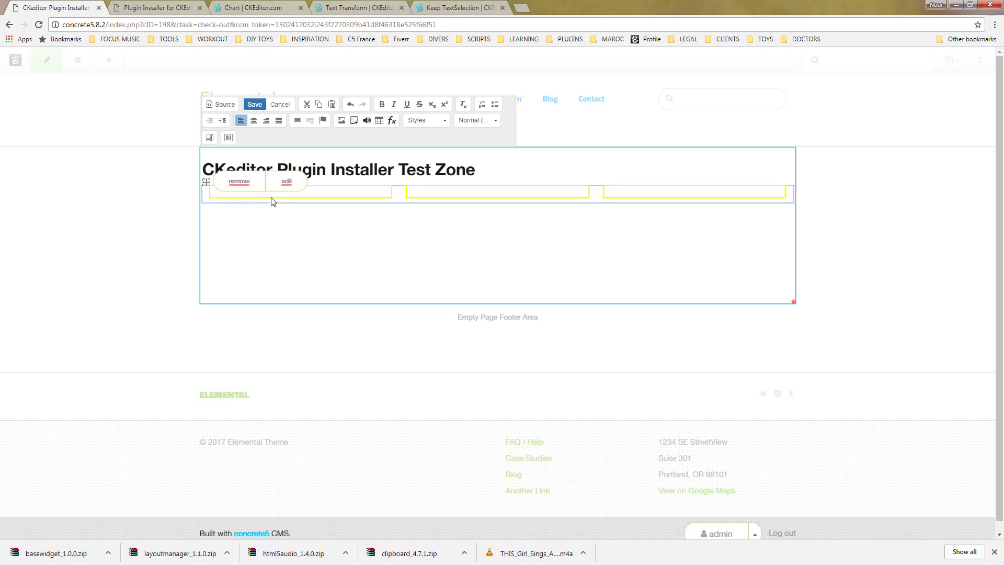
click(217, 194)
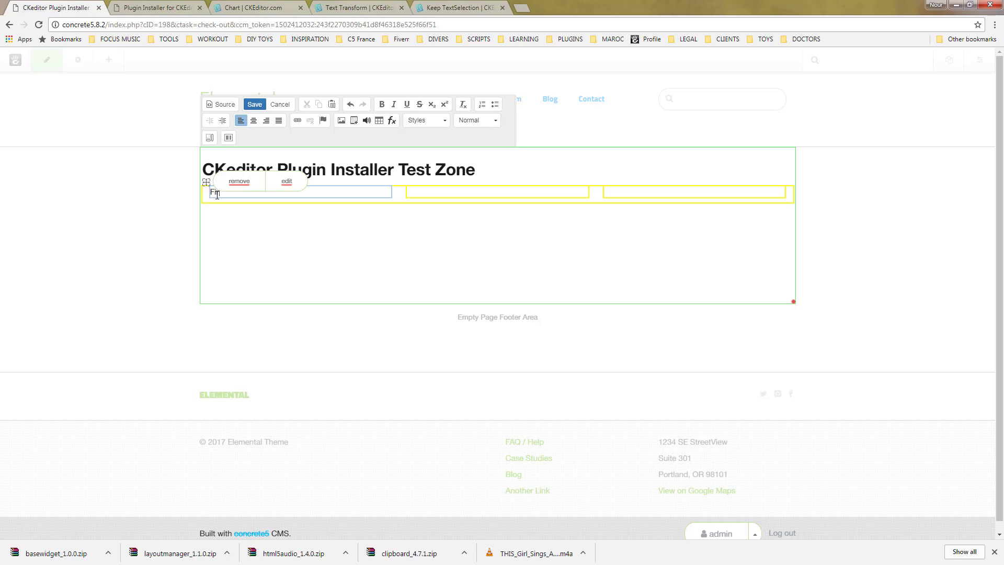
text(First column)
key(Tab)
text(Second co)
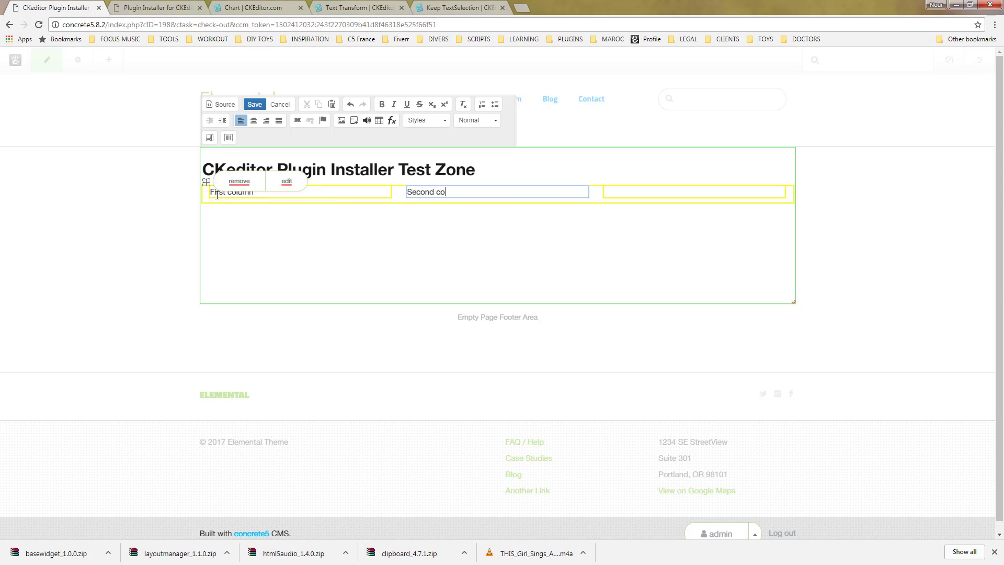
text(lumn)
key(Tab)
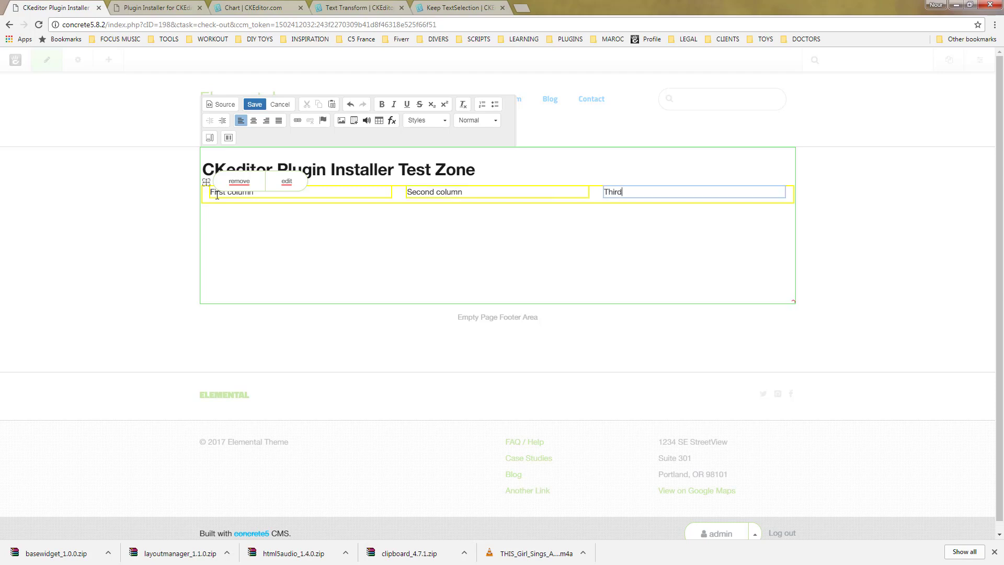
text(Third Column)
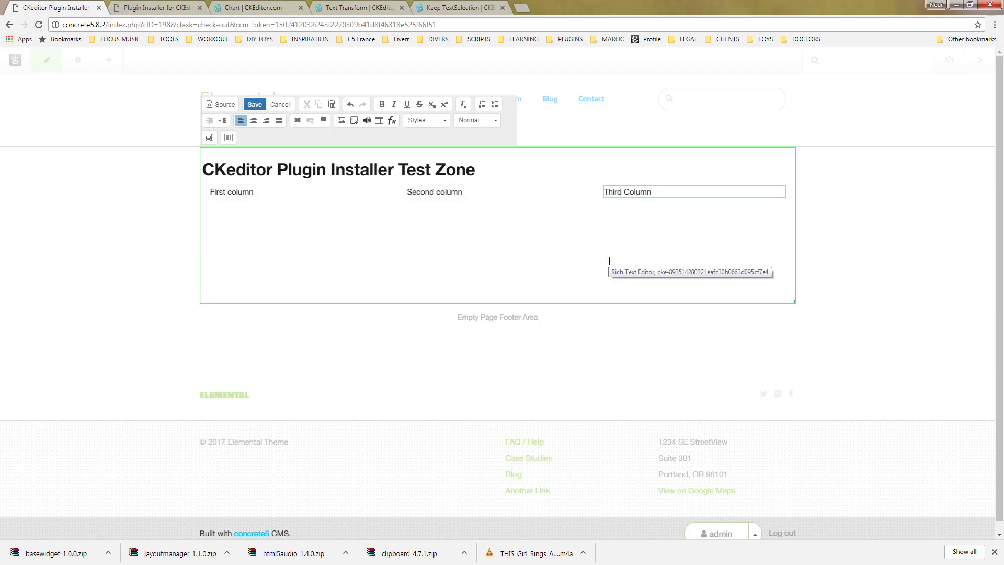
click(604, 276)
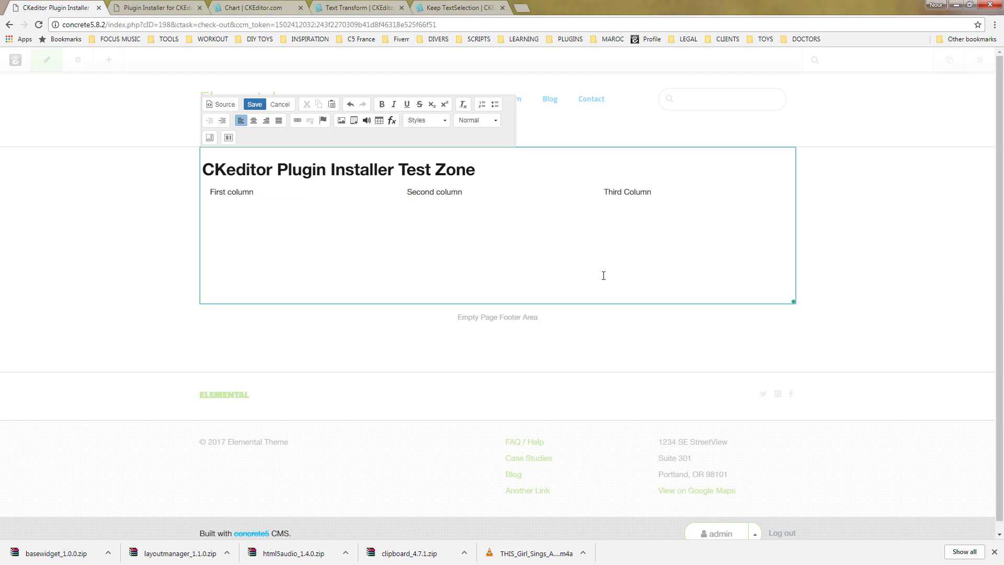